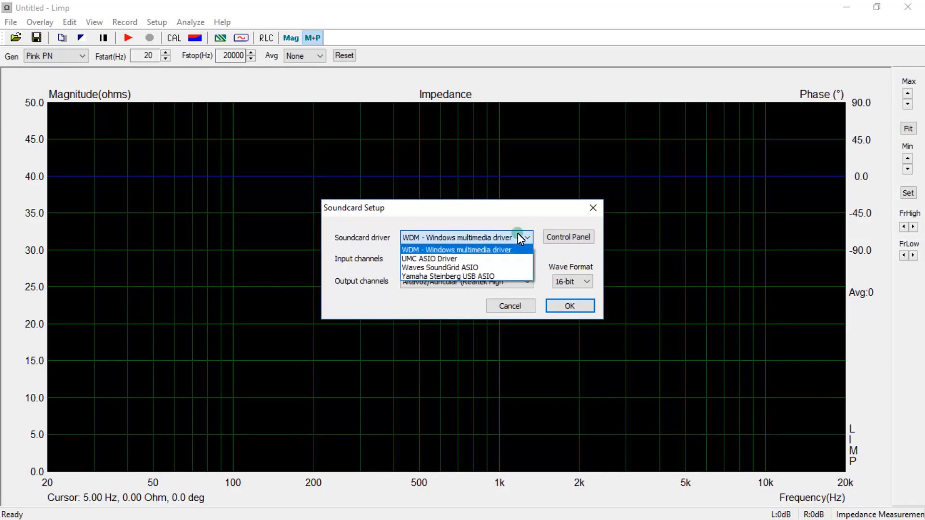
Configure the soundcard with the Yamaha Steinberg USB ASIO driver, input channels 3/4 and output channels 1/2
left_click(487, 276)
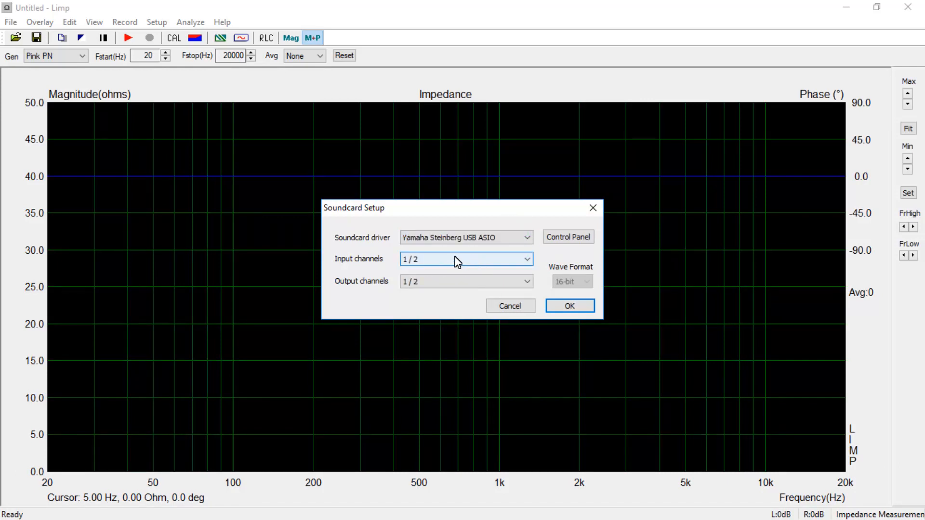
left_click(528, 260)
left_click(526, 261)
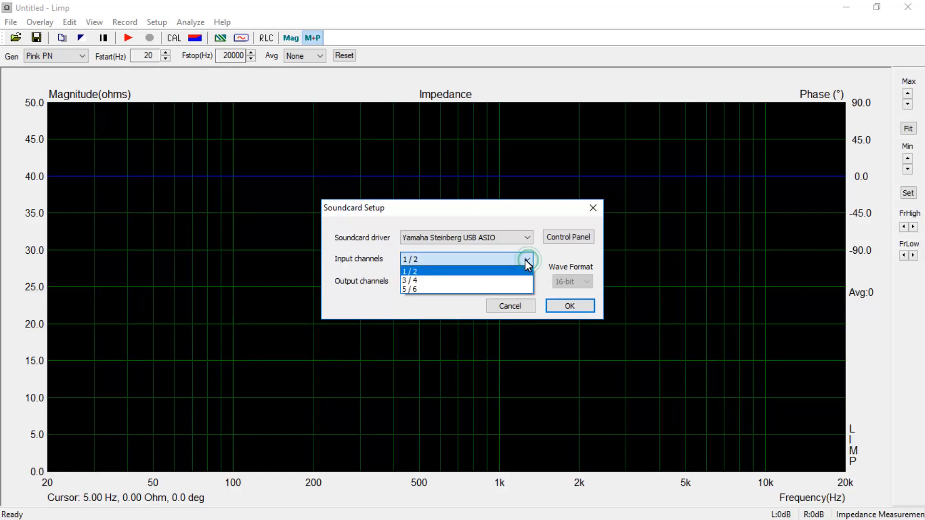
left_click(469, 279)
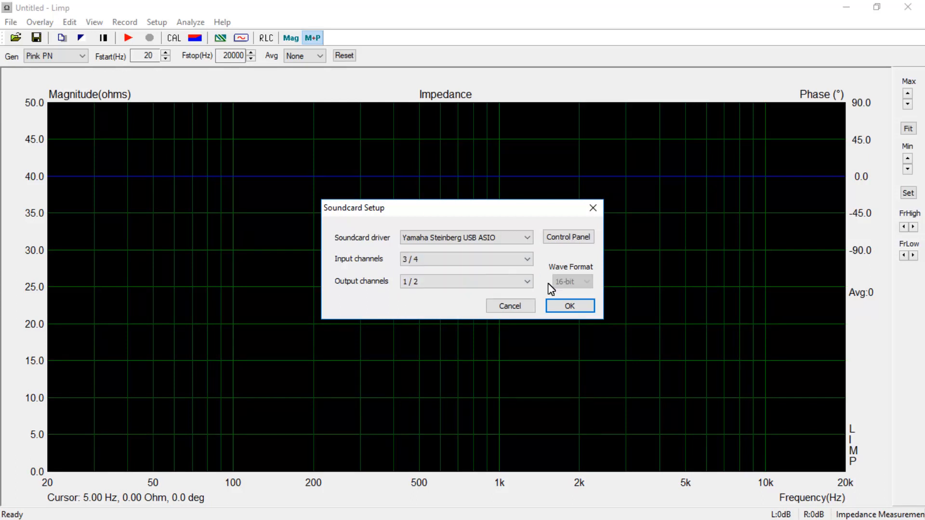
left_click(527, 285)
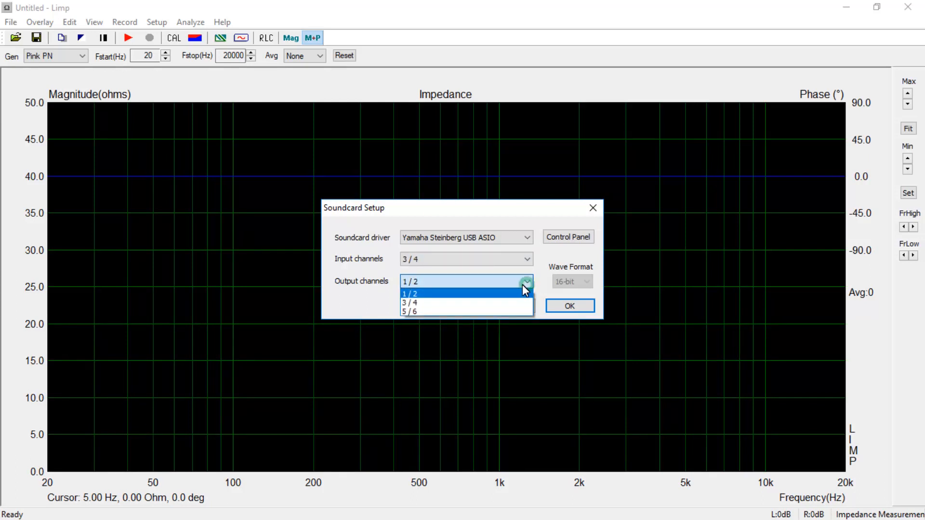
left_click(486, 294)
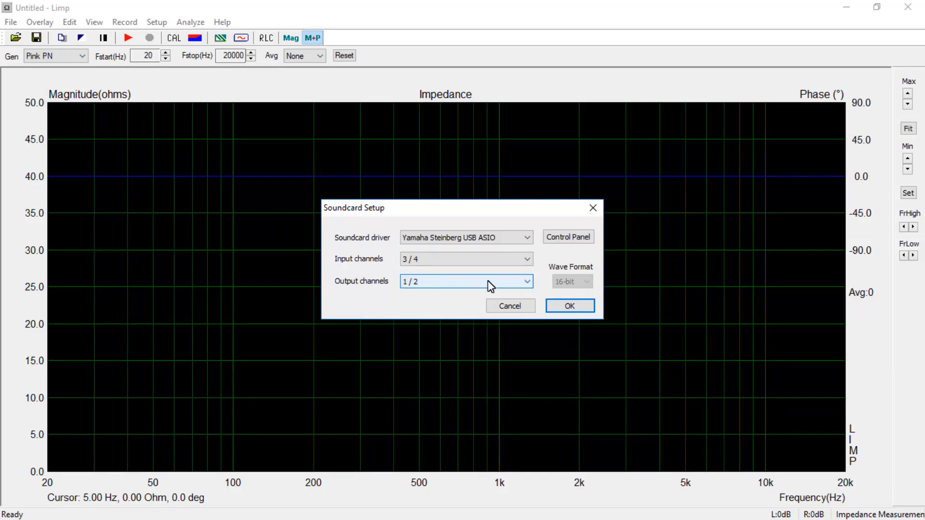
left_click(555, 308)
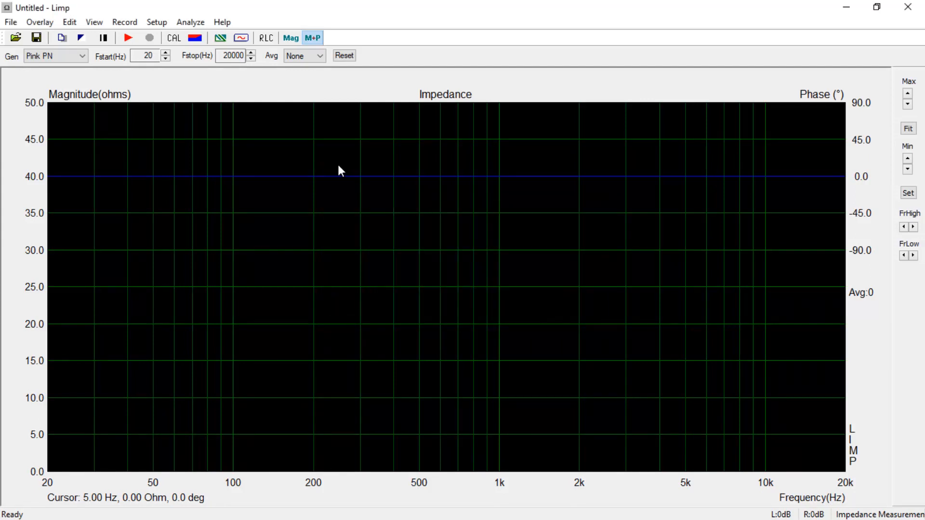
Set the generator type to Sine and test the input levels, then accept the generator setup
left_click(157, 23)
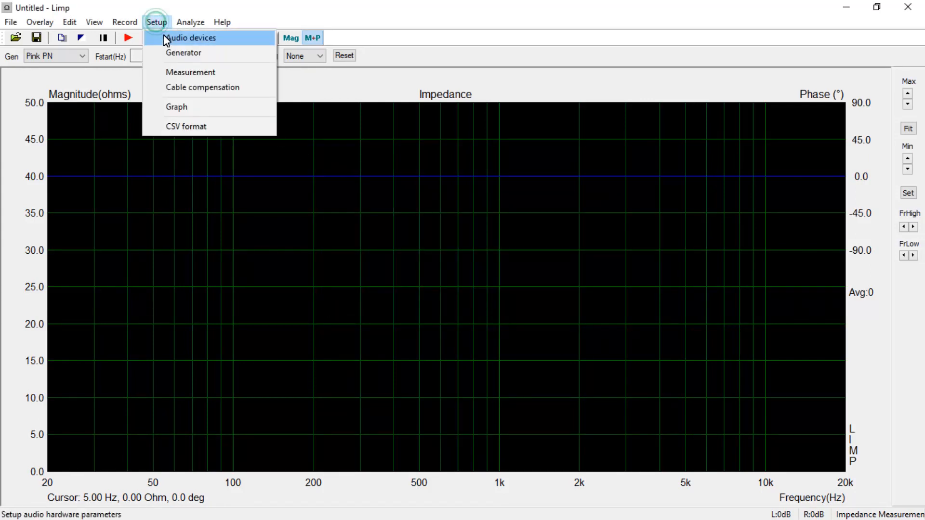
left_click(177, 53)
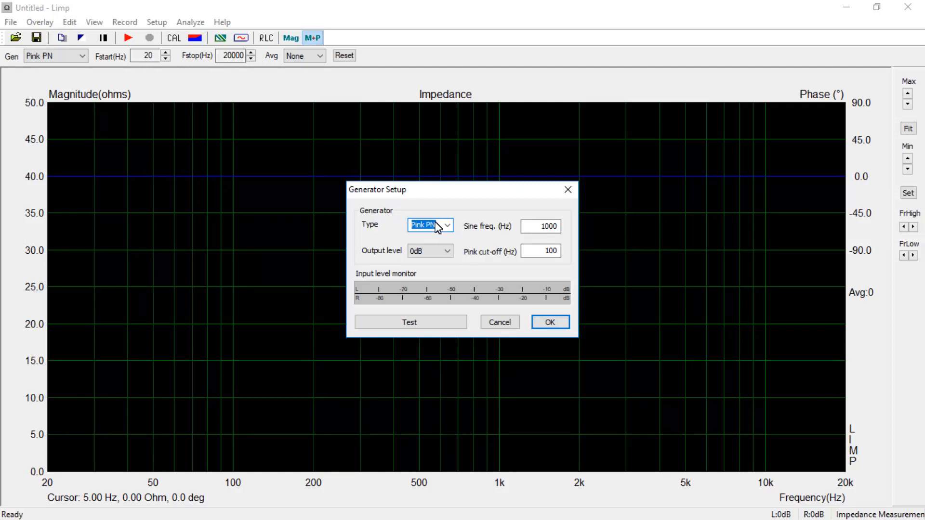
left_click(448, 225)
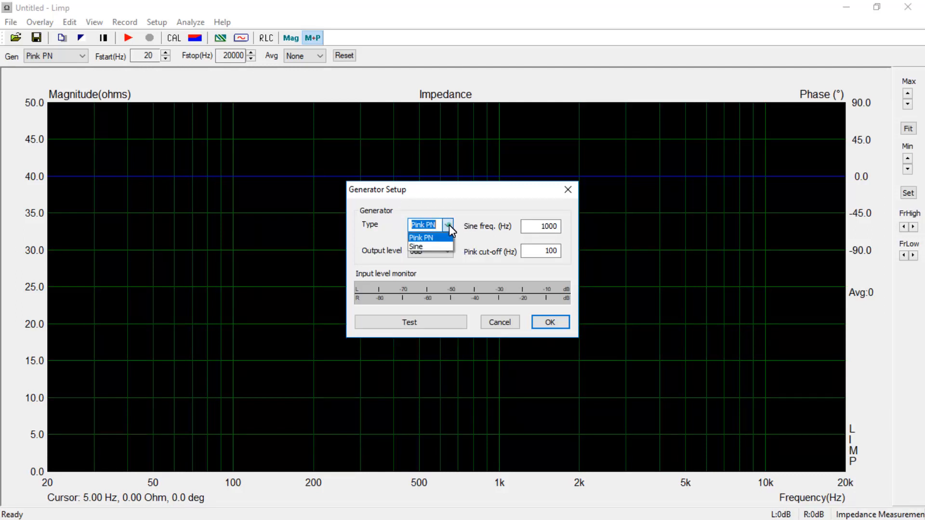
left_click(430, 246)
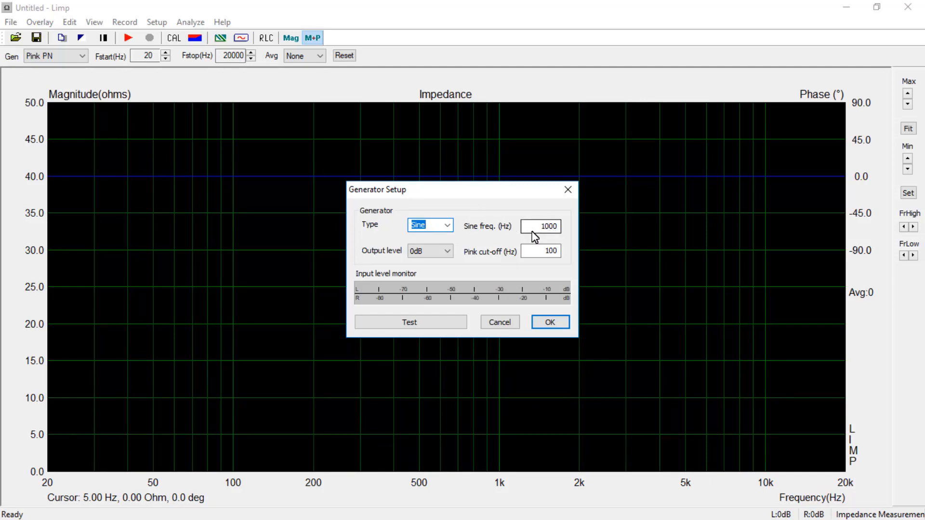
left_click(431, 327)
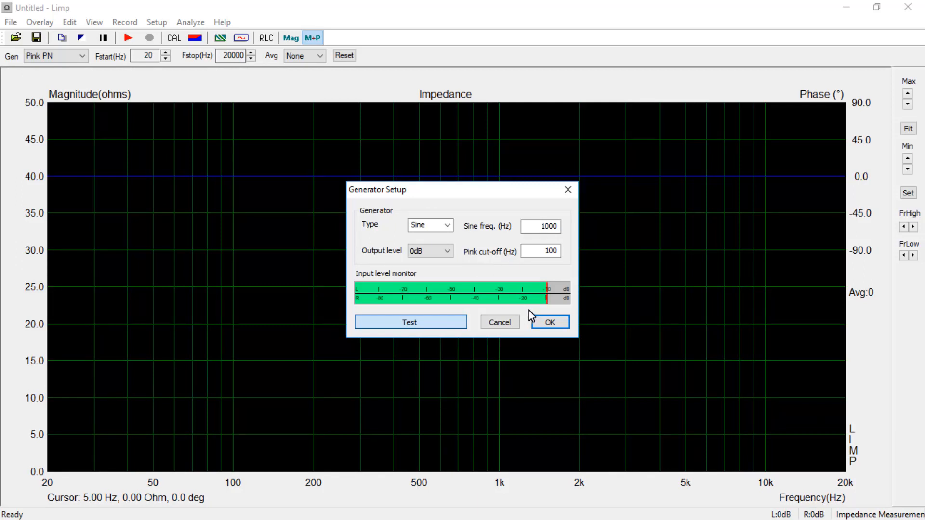
left_click(549, 322)
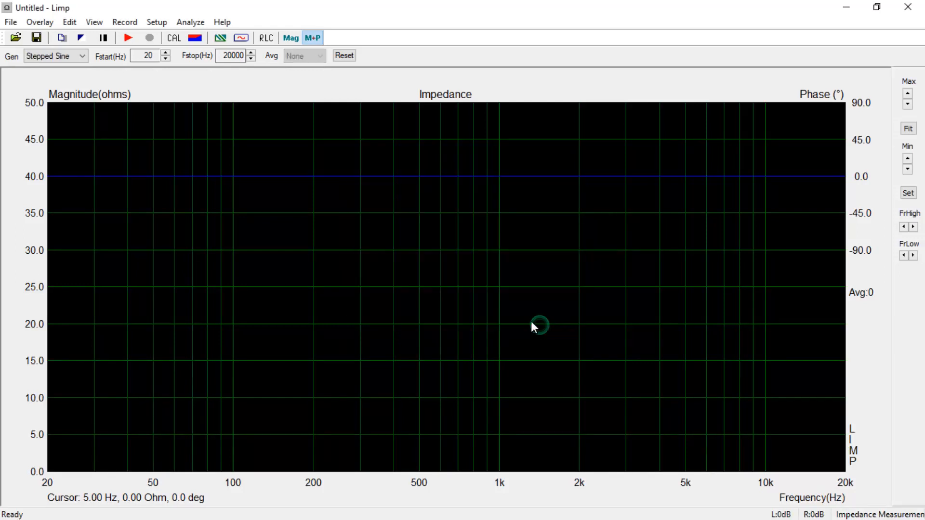
Set the reference resistor to 107 in the measurement setup, keeping the Right reference channel and the 1/24 octave frequency increment
left_click(156, 22)
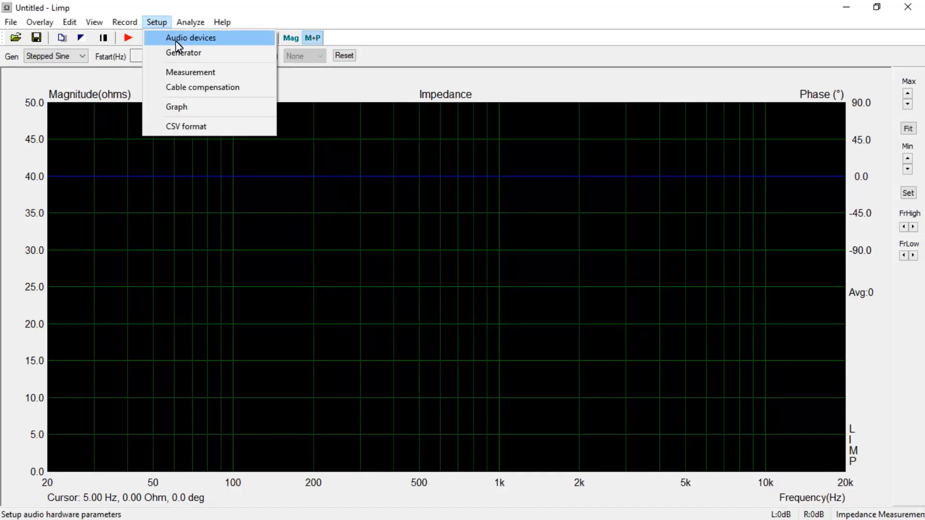
left_click(217, 74)
left_click(372, 214)
left_click(372, 215)
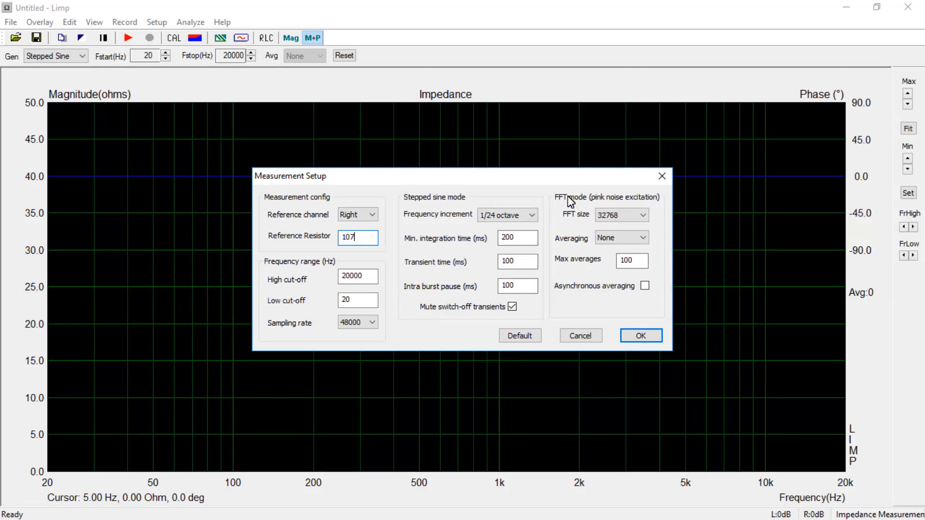
left_click(531, 216)
left_click(530, 216)
left_click(642, 336)
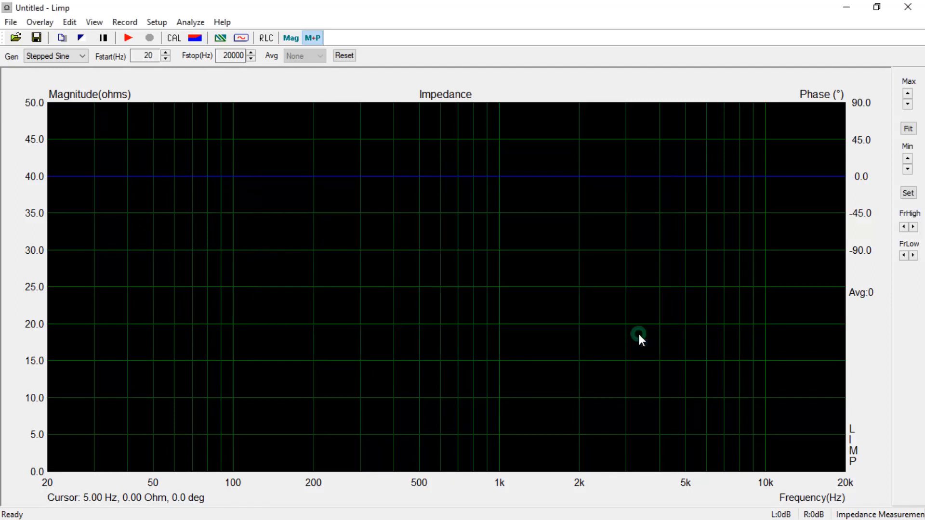
Review the cable impedance compensation settings and leave them without applying changes
left_click(159, 22)
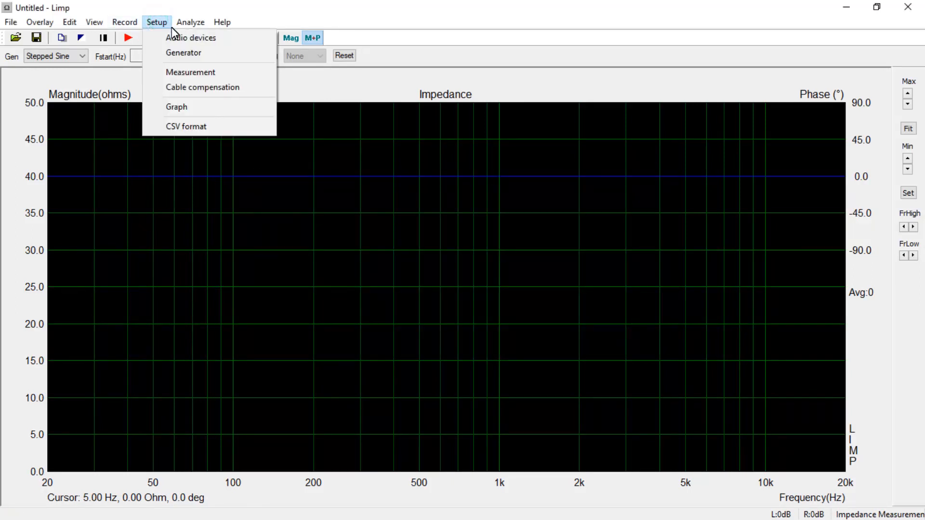
mouse_move(157, 24)
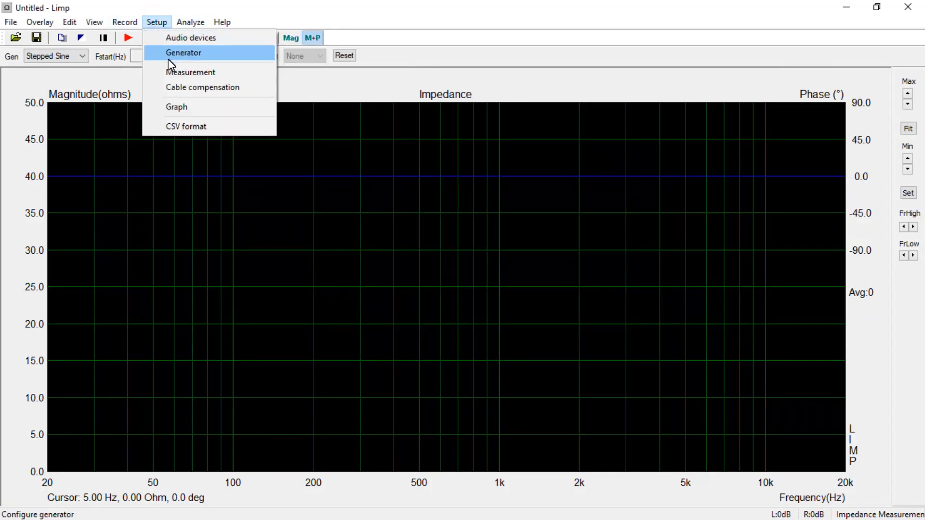
left_click(224, 89)
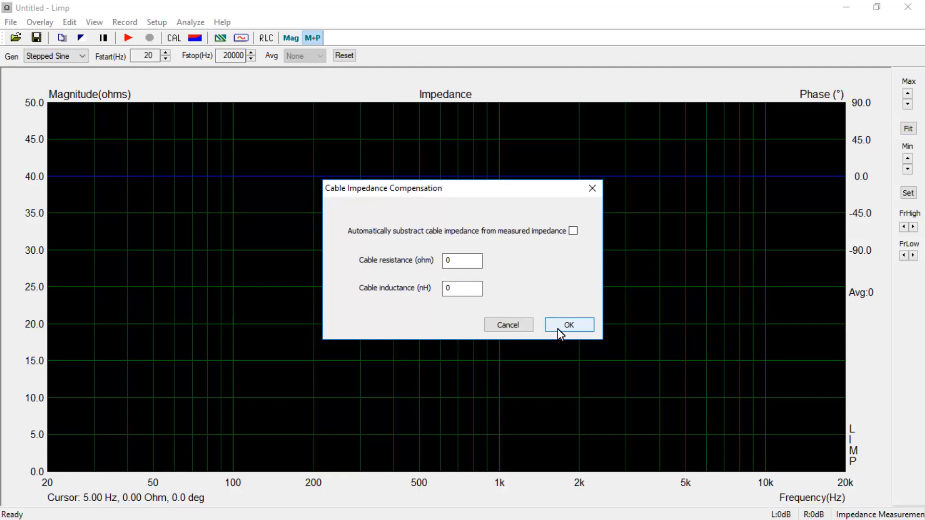
left_click(514, 326)
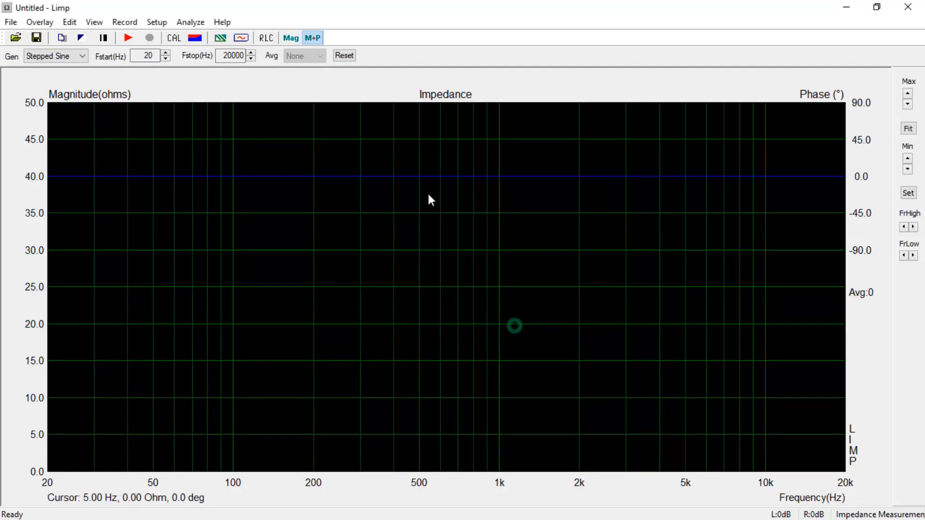
Set the graph's maximum impedance to 100 ohms
left_click(155, 22)
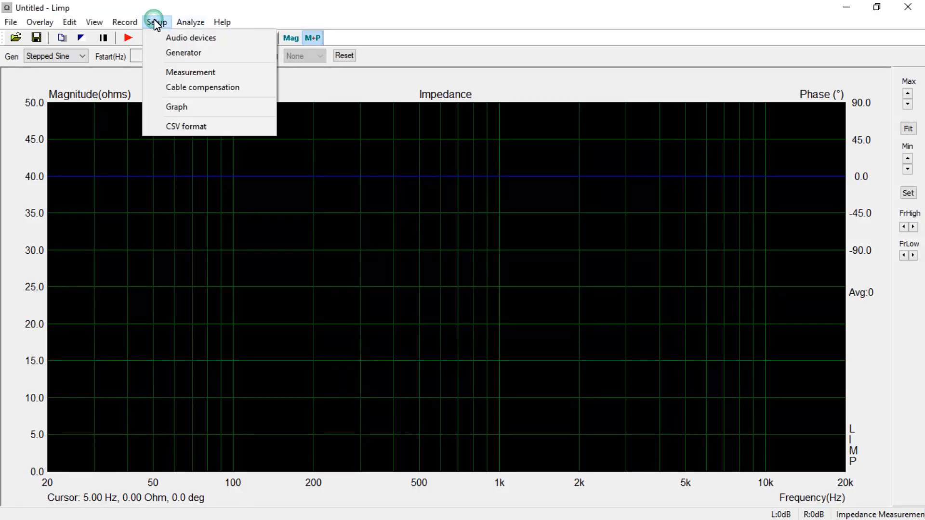
left_click(187, 107)
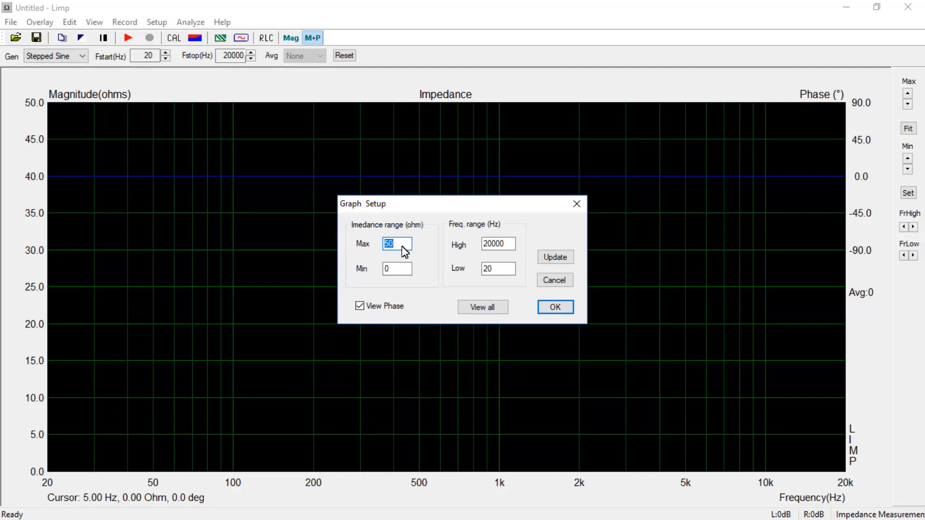
type("100")
left_click(549, 309)
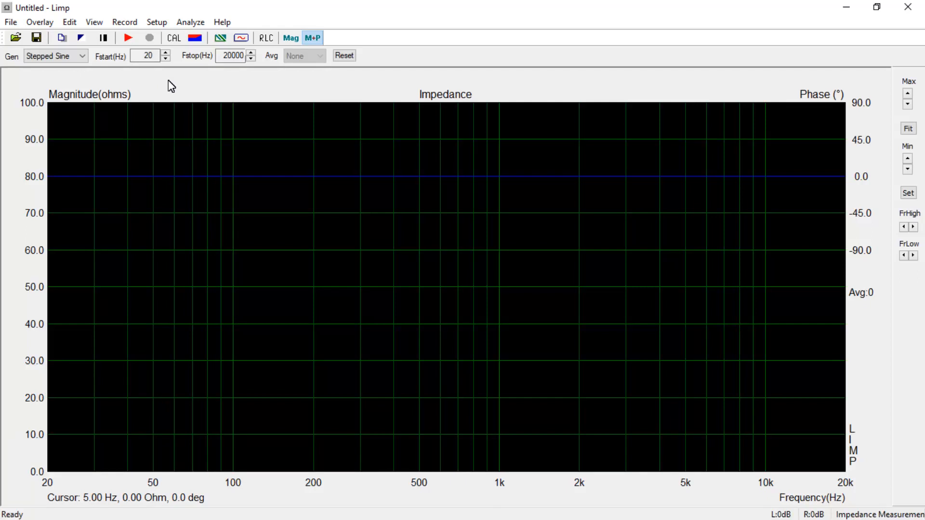
Calibrate the input channels using the generated signal and 2 averages, check the channel difference, and accept the calibration
left_click(178, 37)
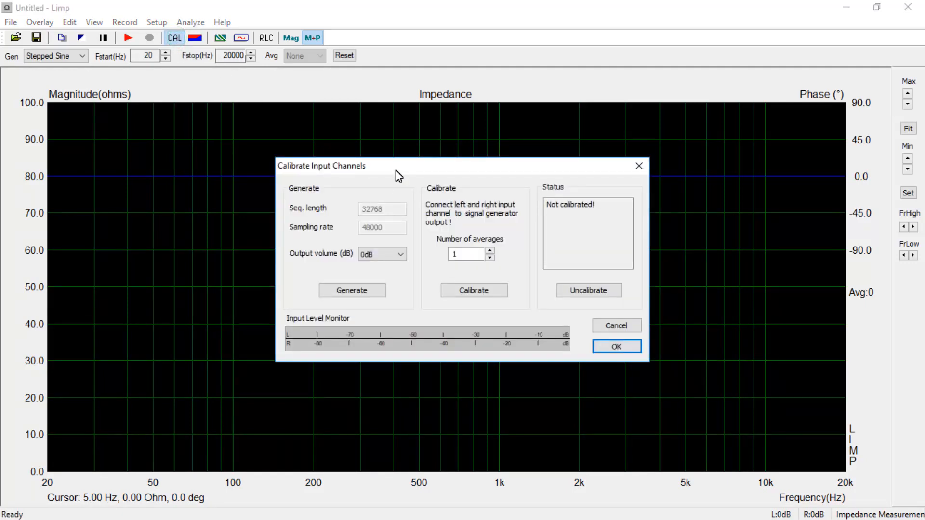
left_click(359, 295)
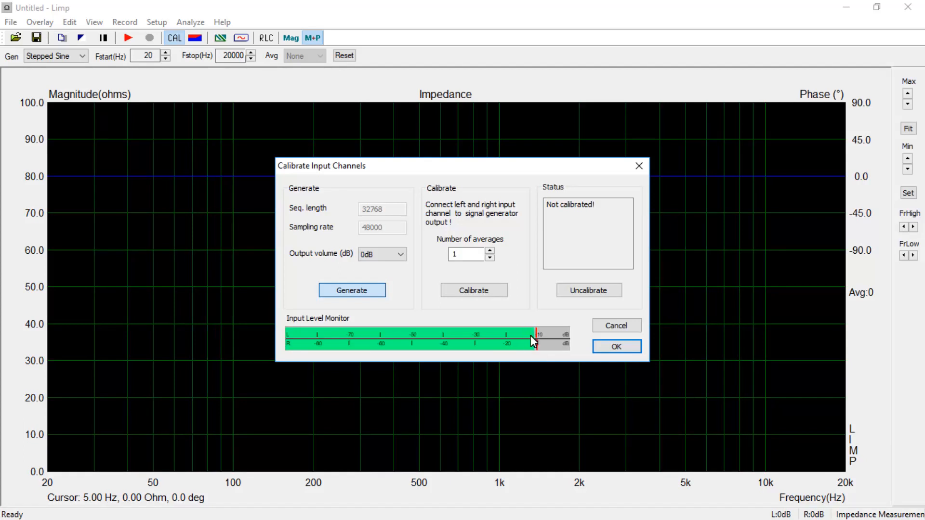
left_click(490, 251)
left_click(484, 291)
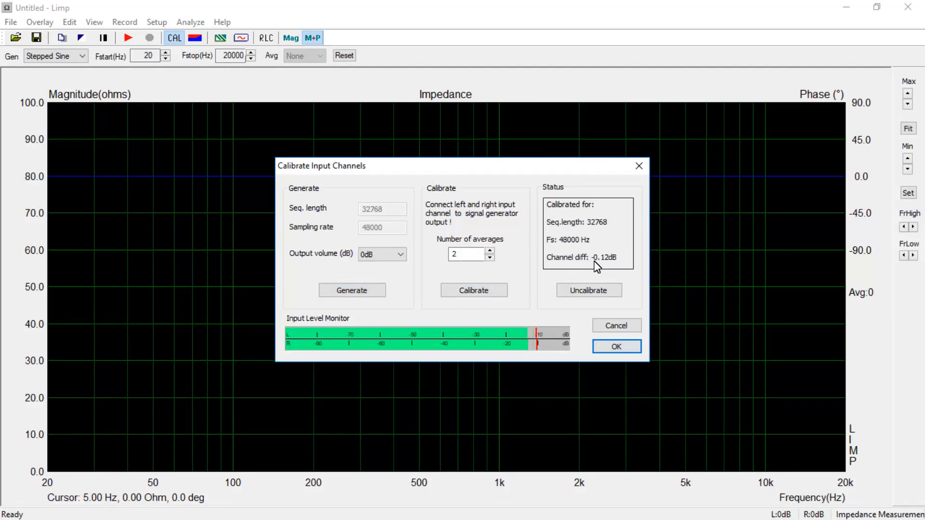
left_click_drag(590, 260, 620, 258)
left_click(584, 257)
left_click(584, 260)
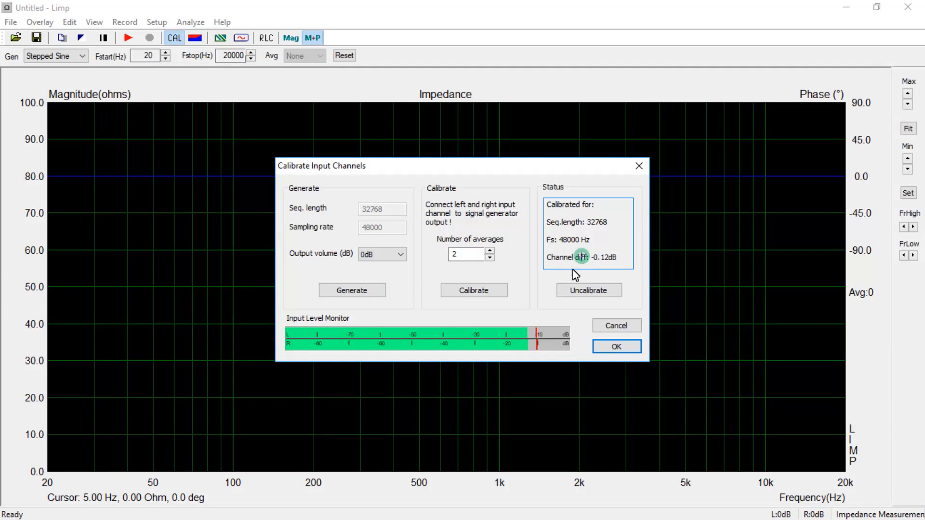
left_click(607, 346)
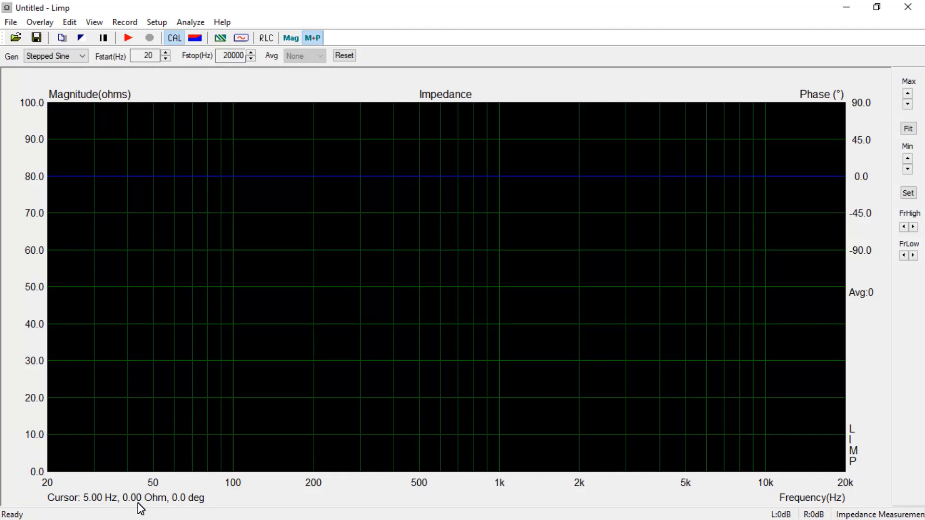
Place the graph cursor at about 967 Hz, 7.5 kHz, 40 Hz and 50 Hz to check its read-out
left_click(496, 367)
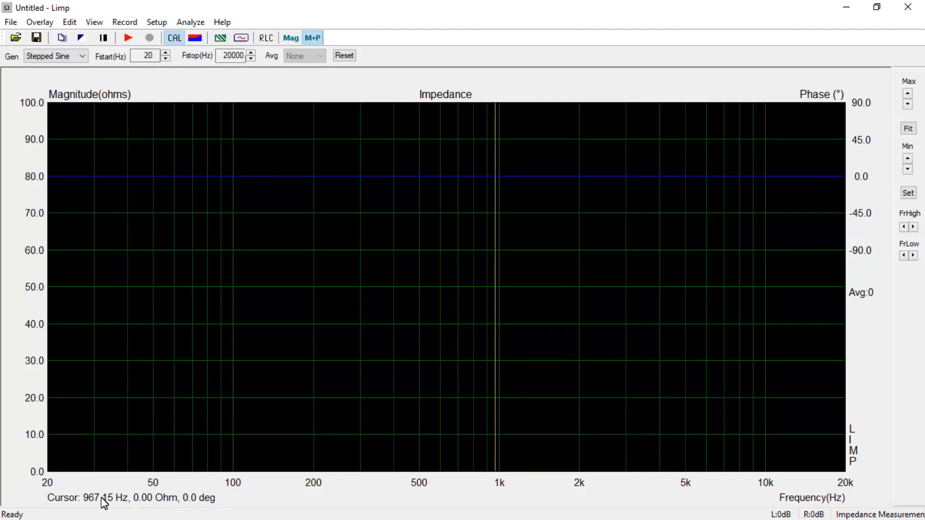
left_click(732, 359)
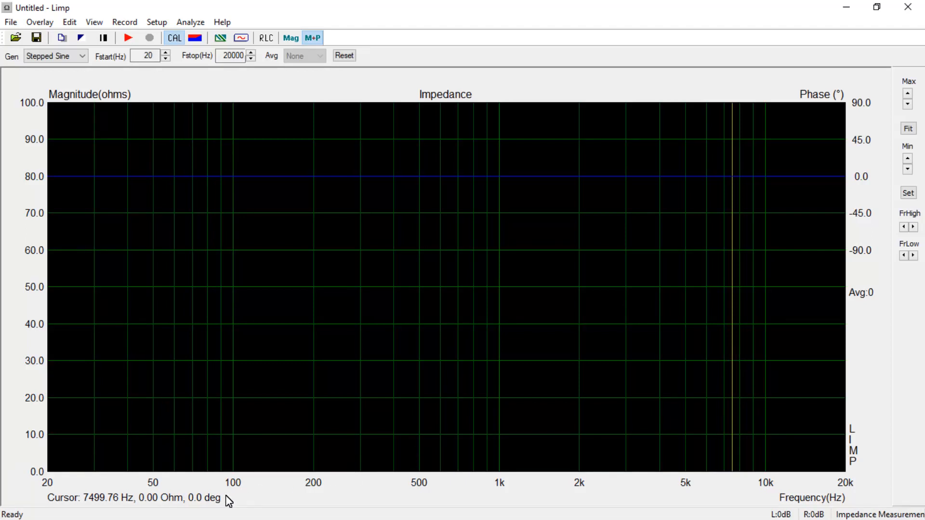
left_click(127, 372)
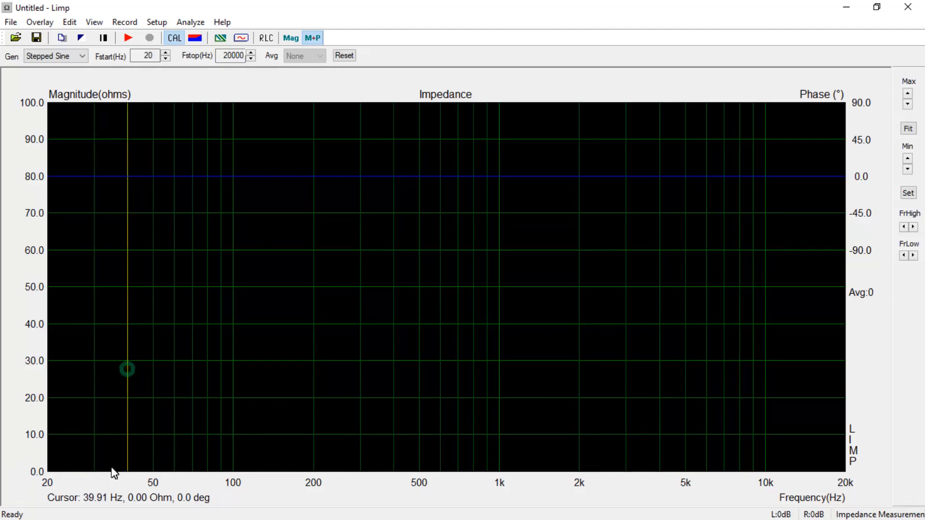
left_click(155, 470)
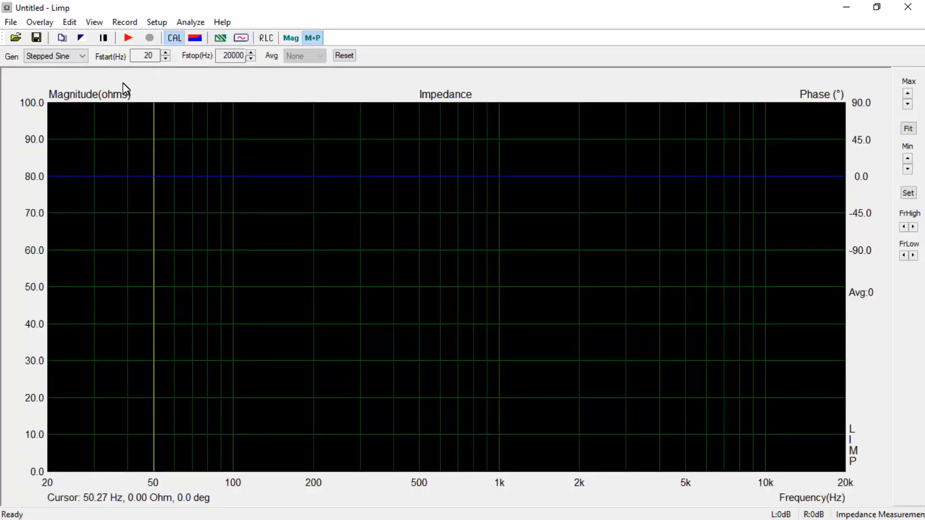
Switch the signal generator to Pink PN
left_click(81, 58)
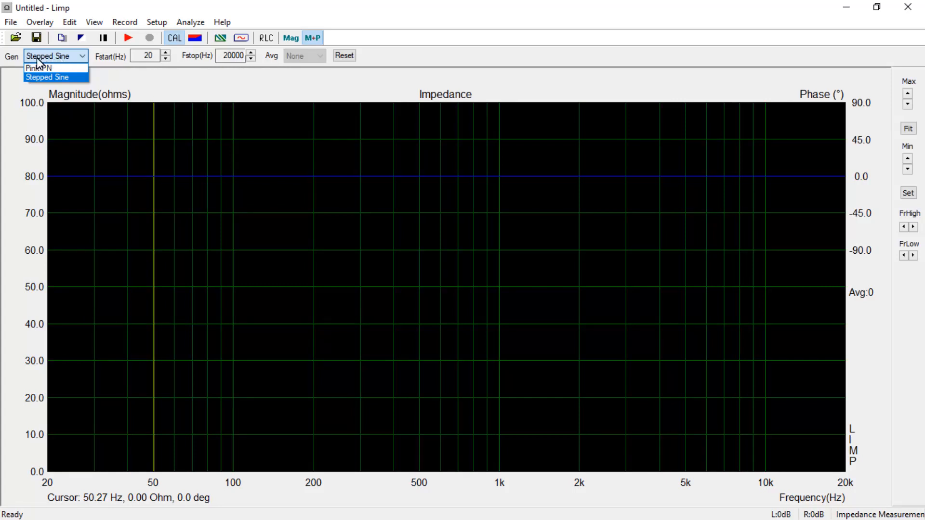
left_click(47, 68)
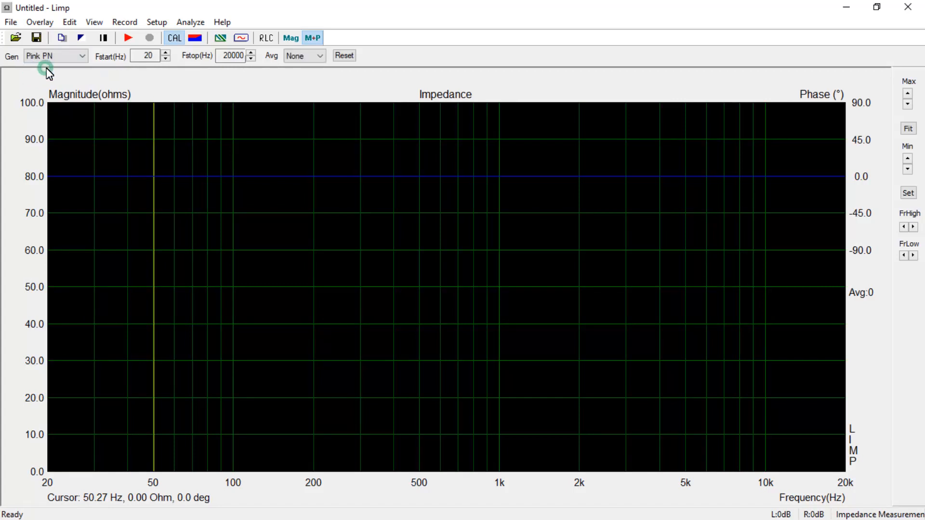
left_click(71, 57)
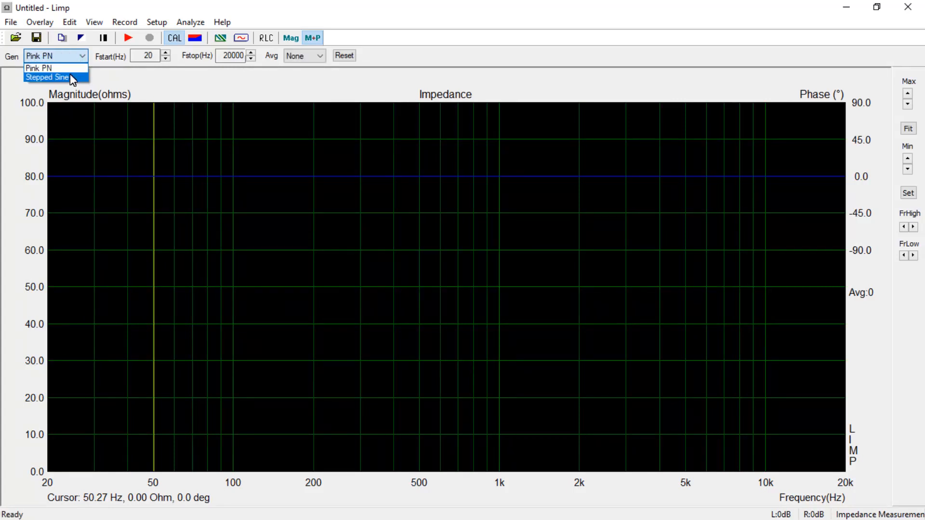
left_click(72, 69)
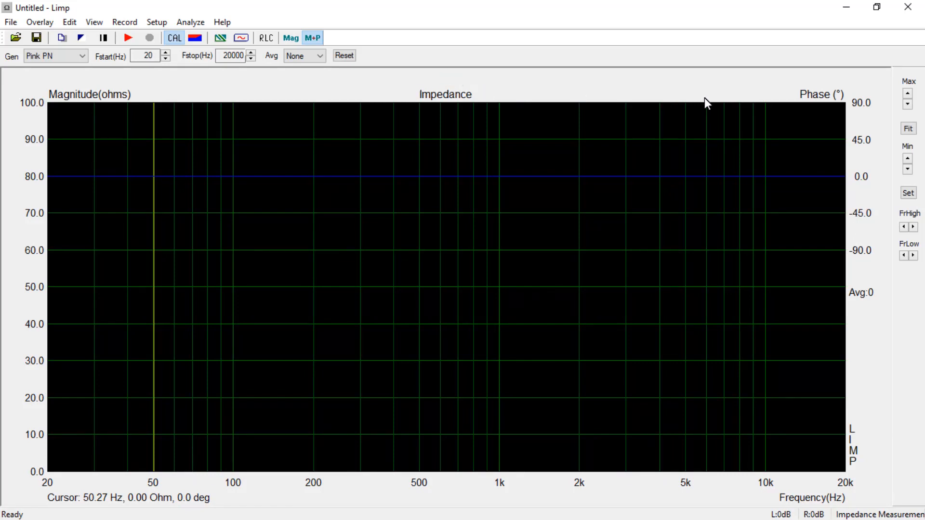
Record an impedance measurement with the Pink PN signal from 20 to 20000 Hz, stop it, and fit the magnitude scale to the curve
left_click(126, 39)
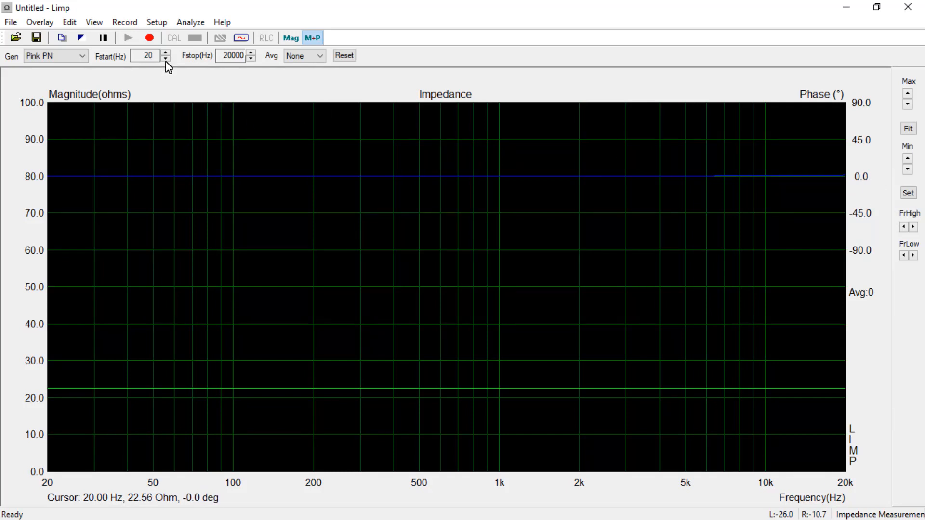
left_click(150, 39)
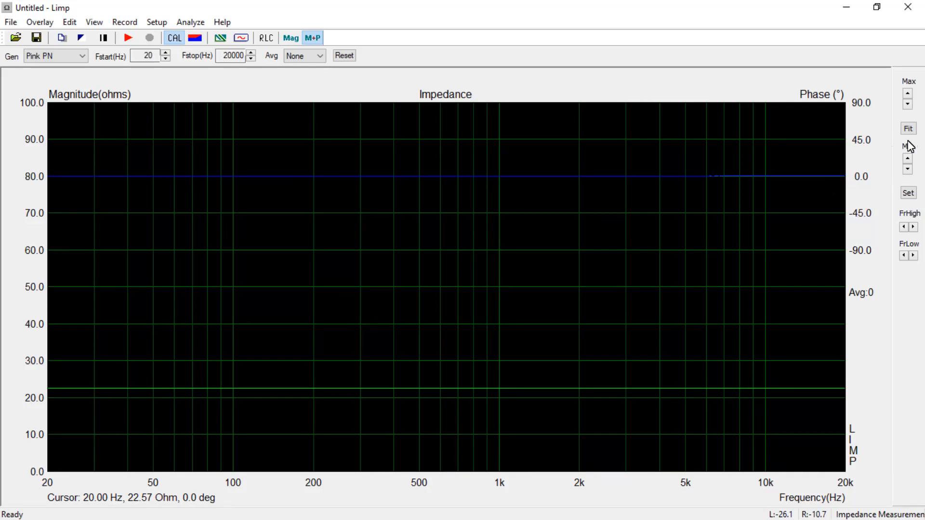
left_click(909, 127)
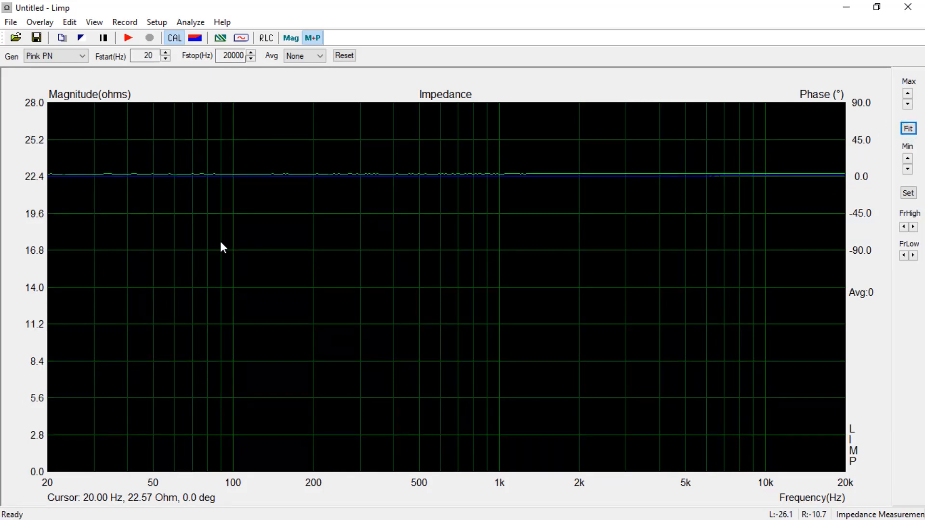
Place the graph cursor at about 1 kHz, 100 Hz, 9.7 kHz and 348 Hz to check the impedance and phase
left_click(500, 249)
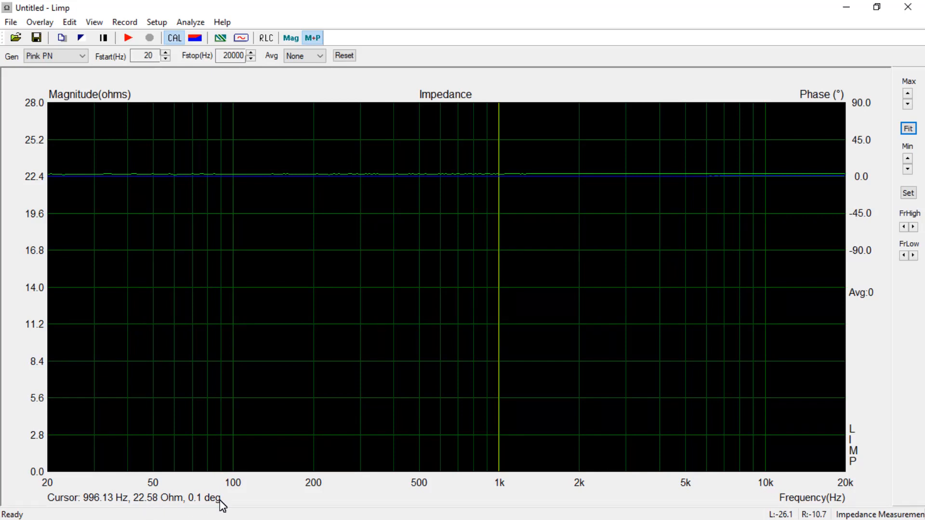
left_click(233, 278)
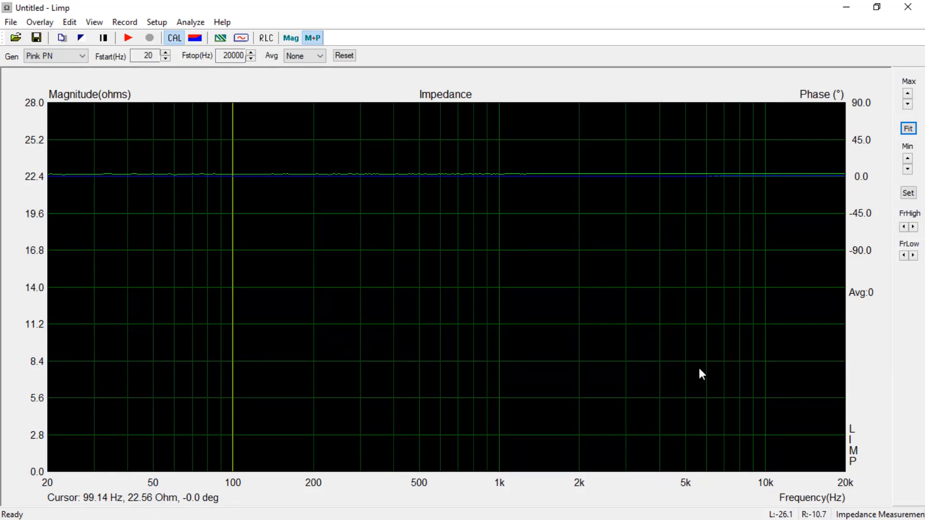
left_click(762, 322)
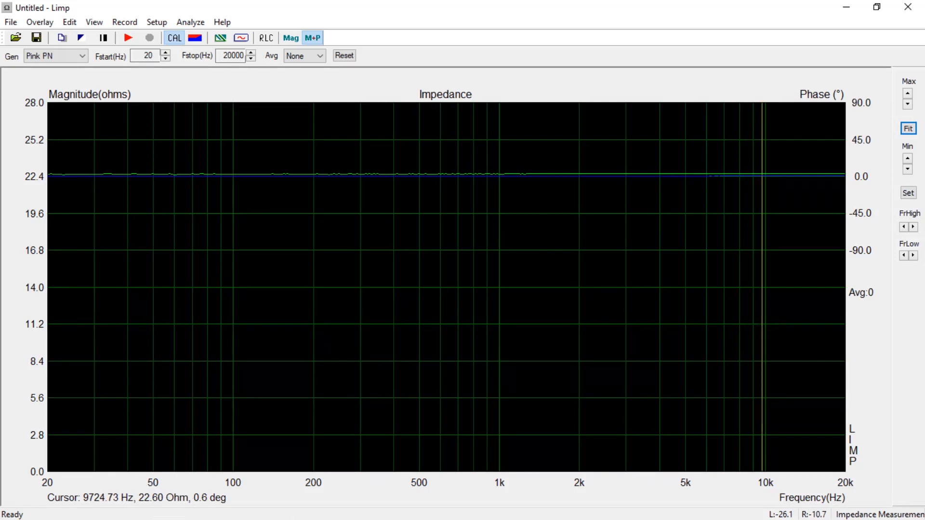
left_click_drag(714, 231, 422, 270)
left_click_drag(252, 277, 376, 301)
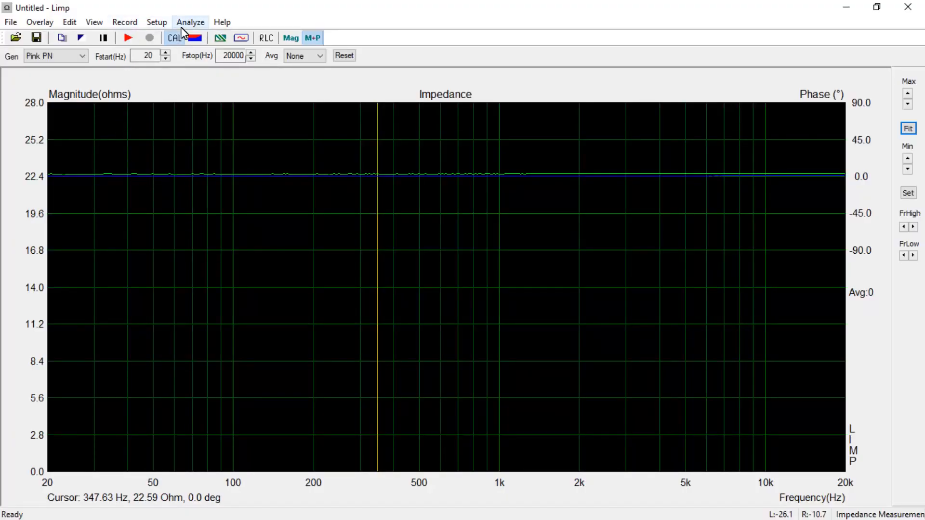
Record a new impedance measurement of the connected inductor, stop it, and fit the magnitude scale to its rising curve
left_click(129, 40)
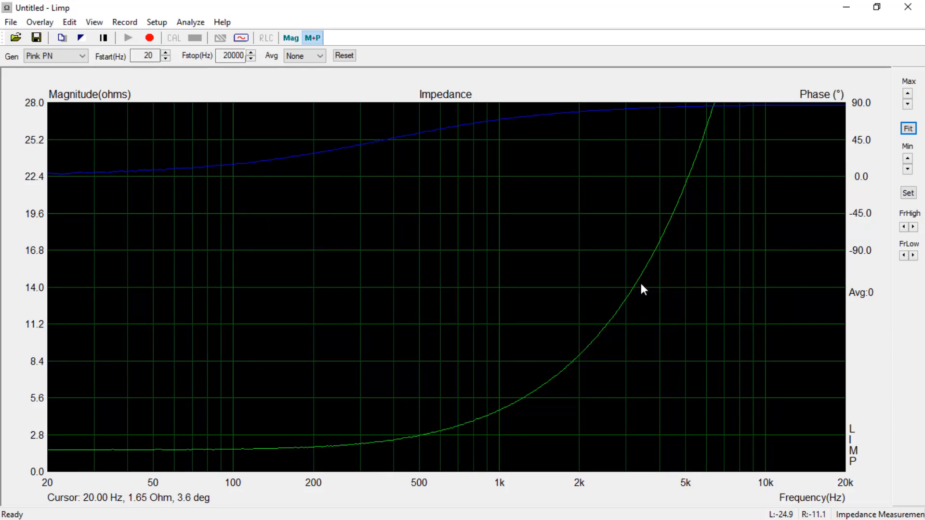
left_click(149, 39)
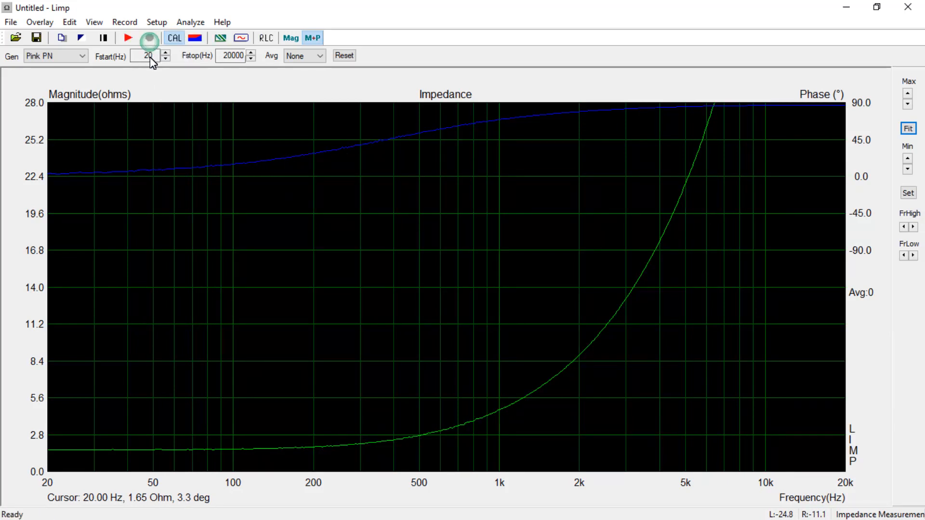
left_click(908, 129)
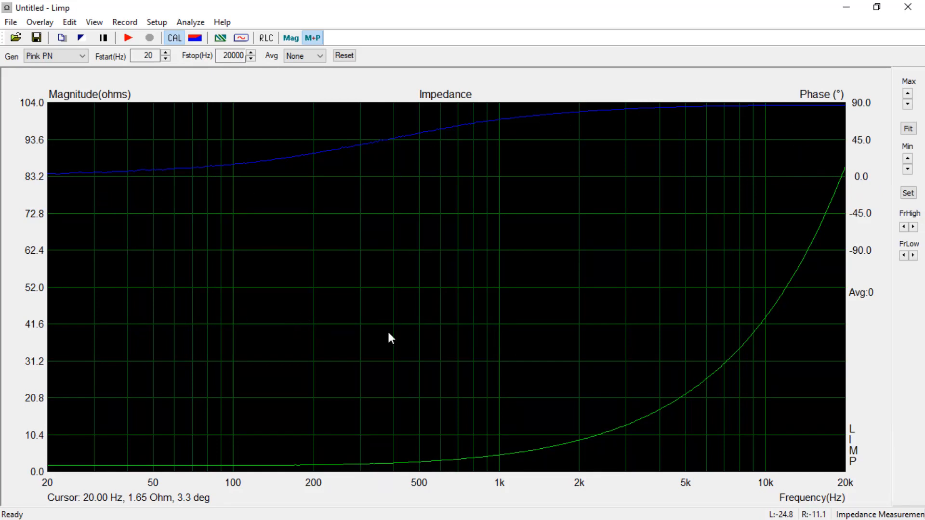
Place the graph cursor at about 236 Hz, 568 Hz and 38 Hz to check the inductor's impedance and phase
left_click_drag(463, 356, 332, 371)
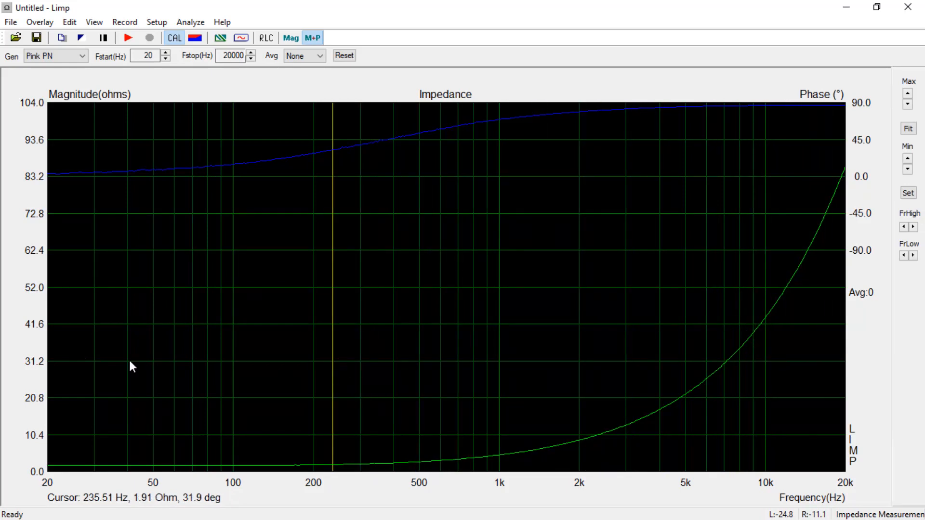
left_click_drag(443, 309, 435, 351)
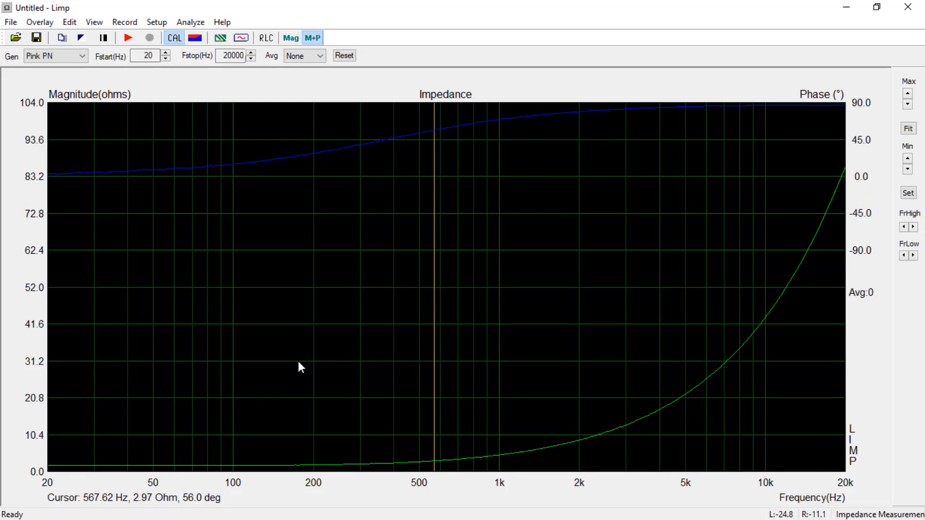
left_click(301, 330)
left_click_drag(65, 354, 121, 357)
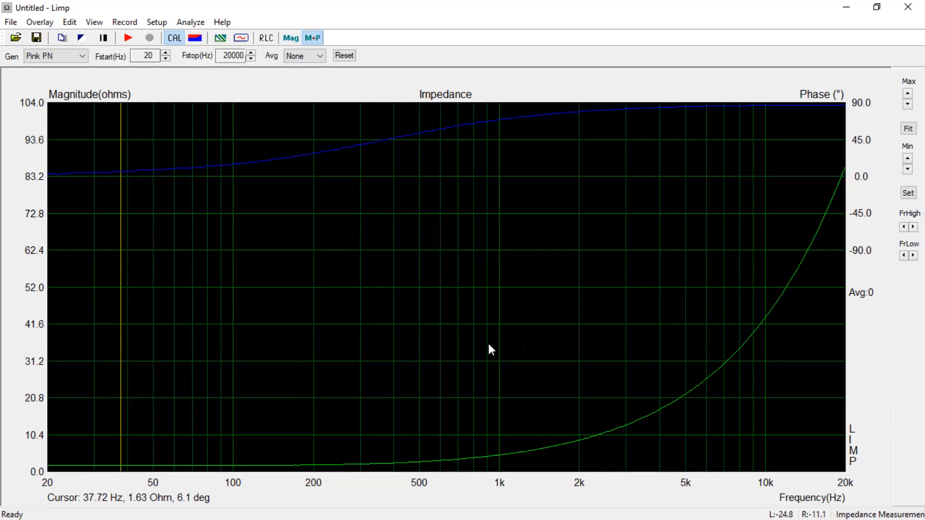
Read the inductor's RLC values with the cursor at about 6.1 kHz, 791 Hz and 56 Hz
left_click_drag(777, 308, 710, 309)
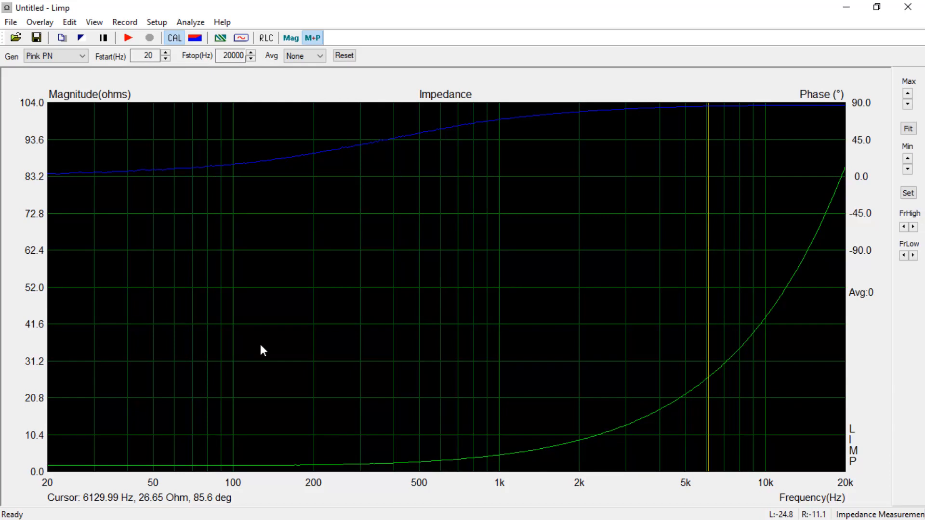
left_click(266, 39)
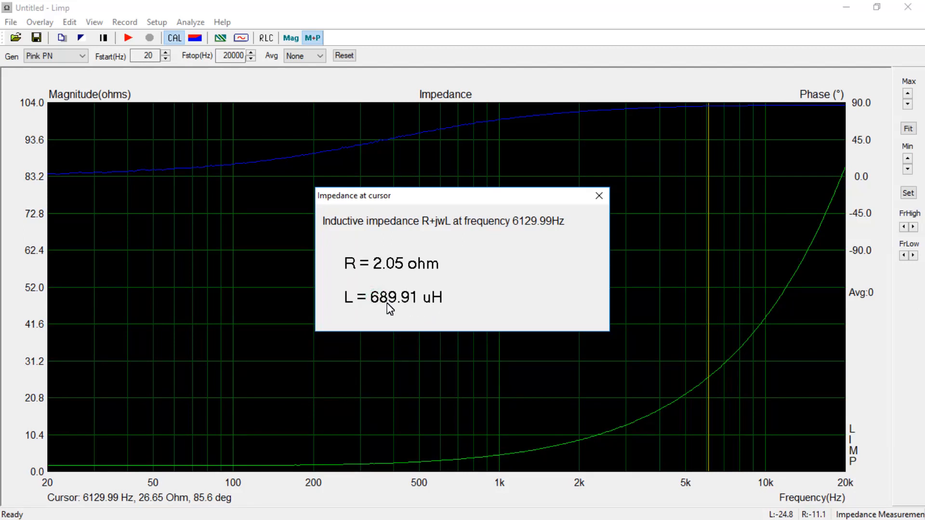
left_click(412, 302)
left_click(374, 303)
left_click(600, 196)
left_click(472, 314)
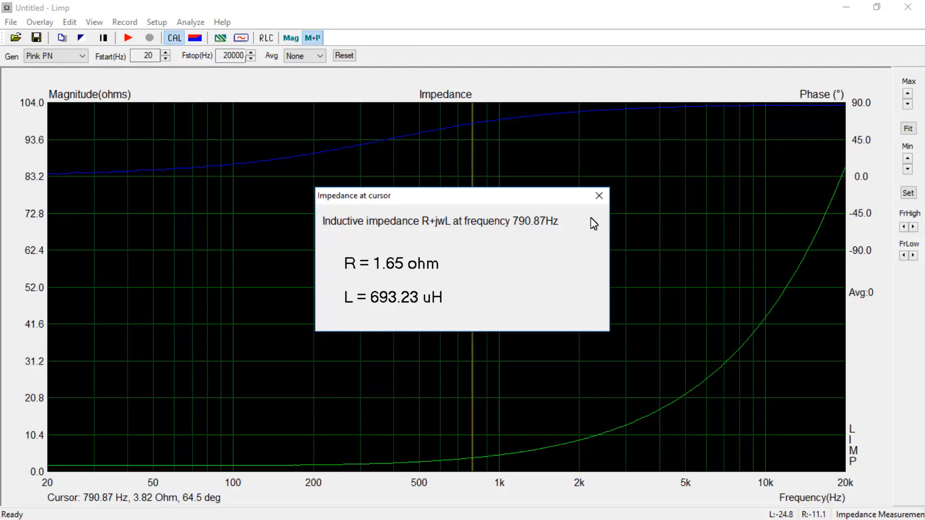
left_click(599, 195)
left_click(167, 384)
left_click(267, 38)
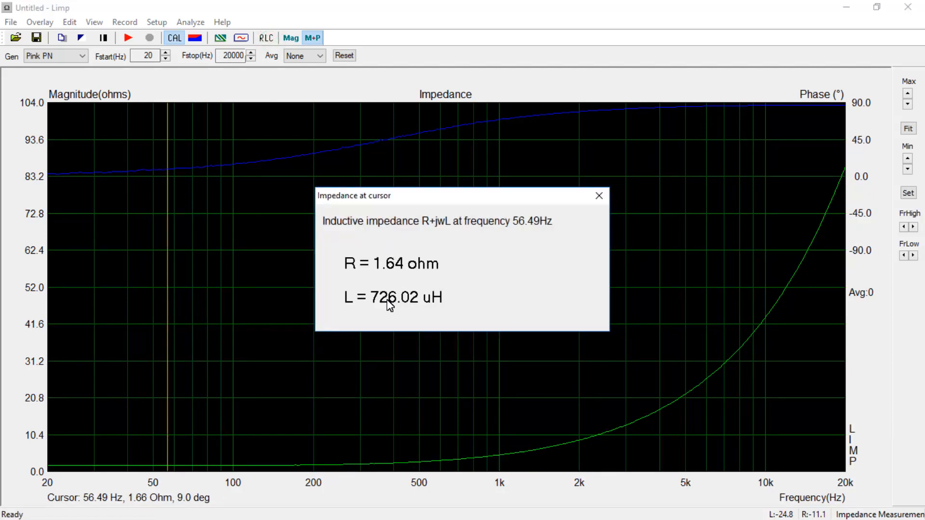
left_click(599, 196)
Compare the inductor's RLC values with the cursor at about 14.8 kHz, 27 Hz and 695 Hz
left_click(809, 217)
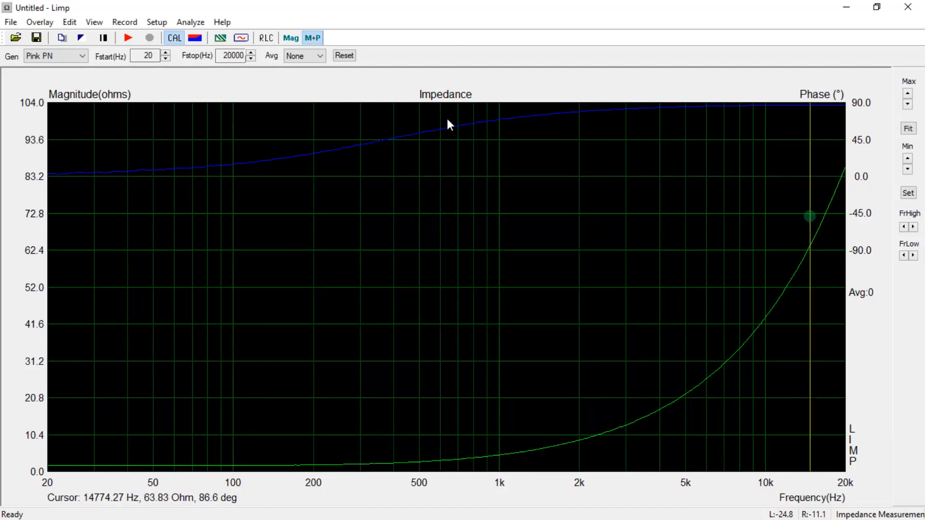
left_click(266, 38)
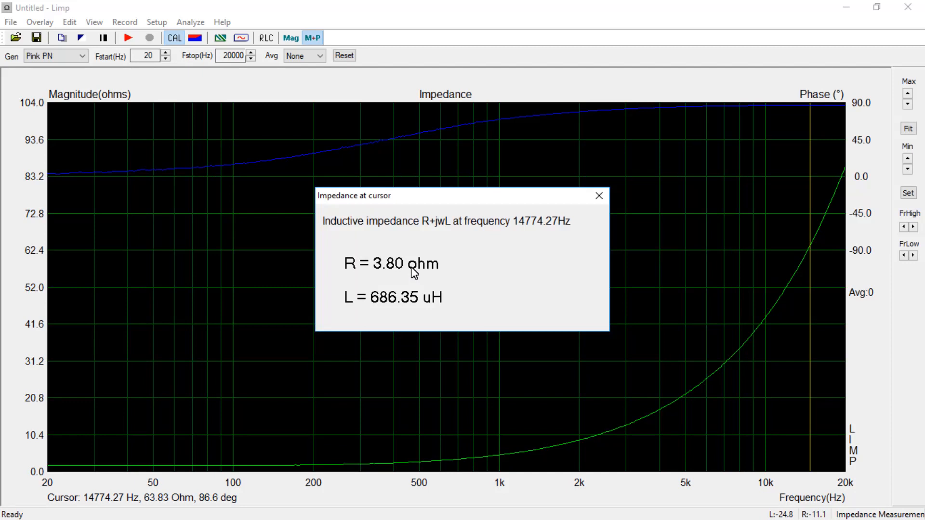
left_click(600, 196)
left_click(82, 401)
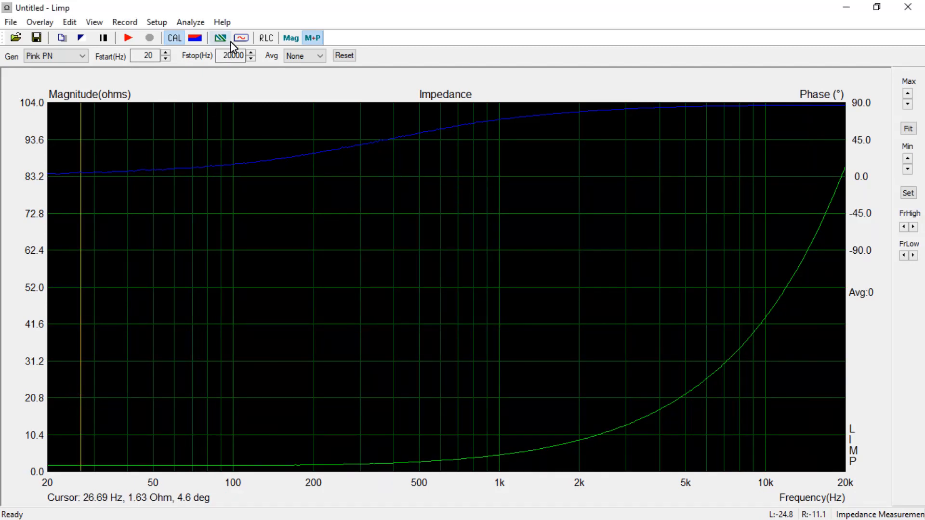
left_click(264, 38)
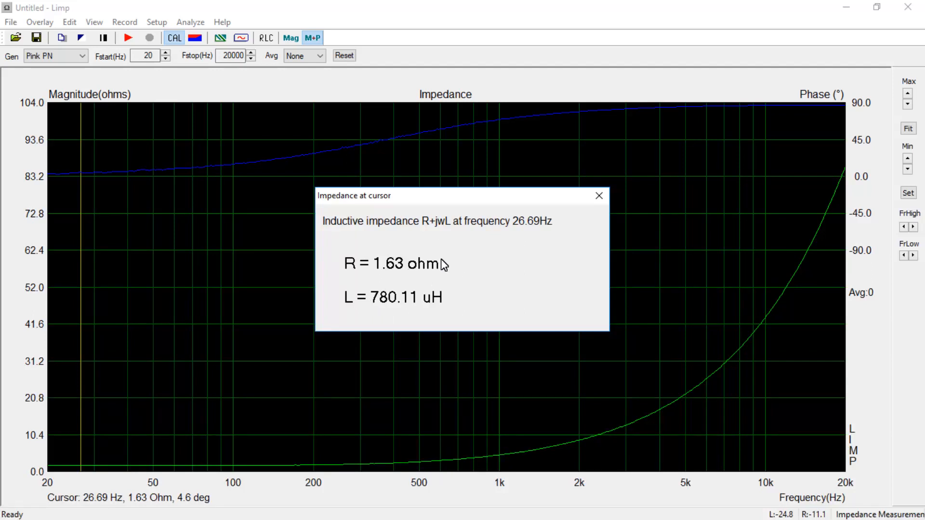
left_click(599, 196)
left_click(457, 370)
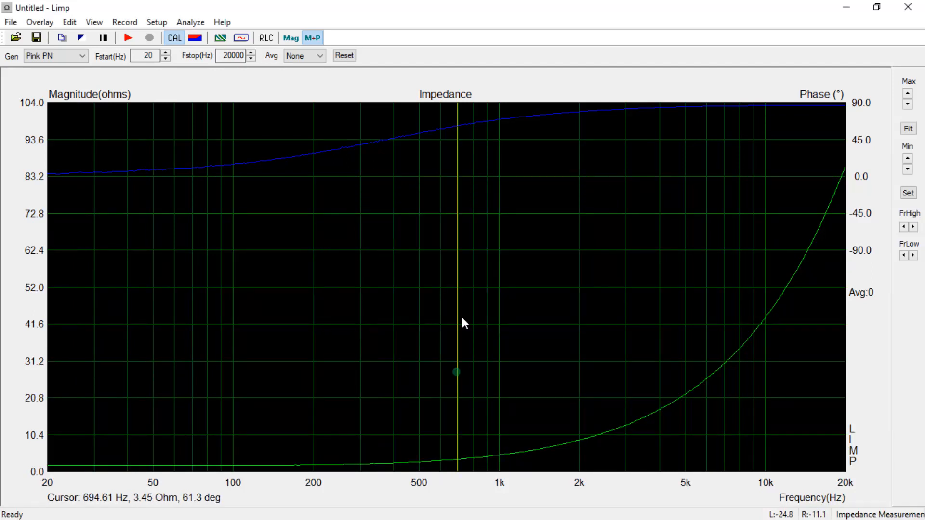
left_click(266, 41)
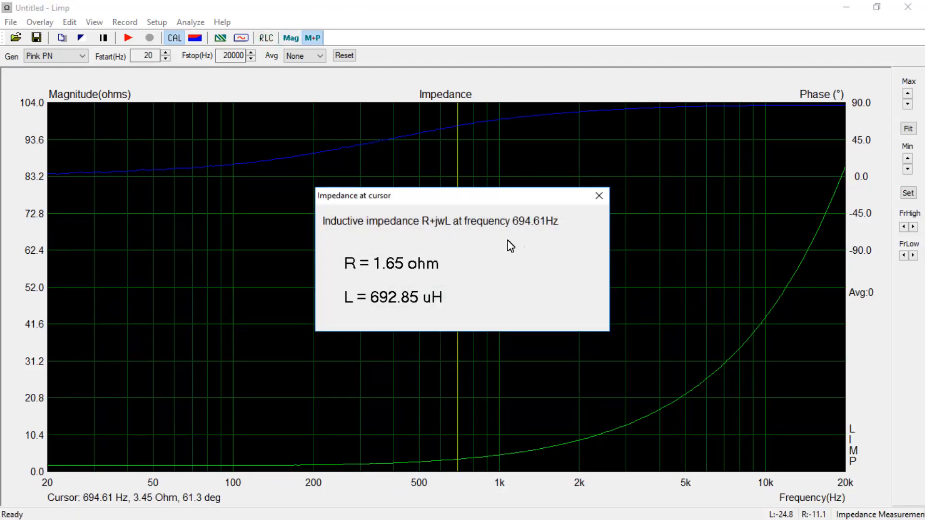
left_click(600, 197)
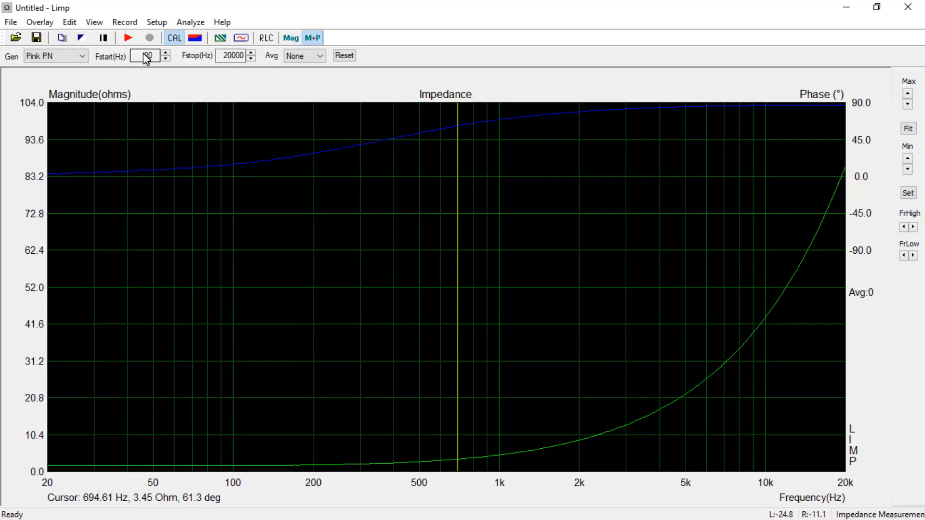
Record an impedance measurement of the next inductor, stop it, and refit the magnitude scale
left_click(129, 38)
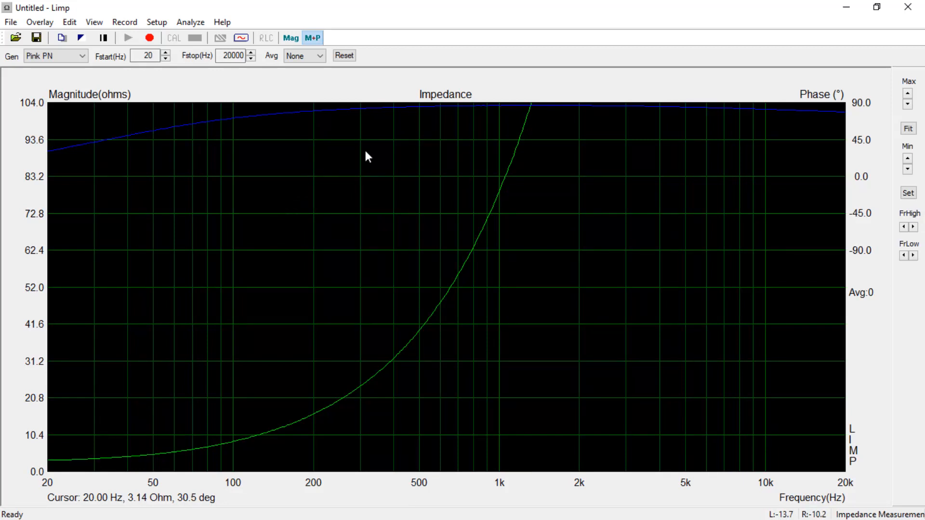
left_click(150, 38)
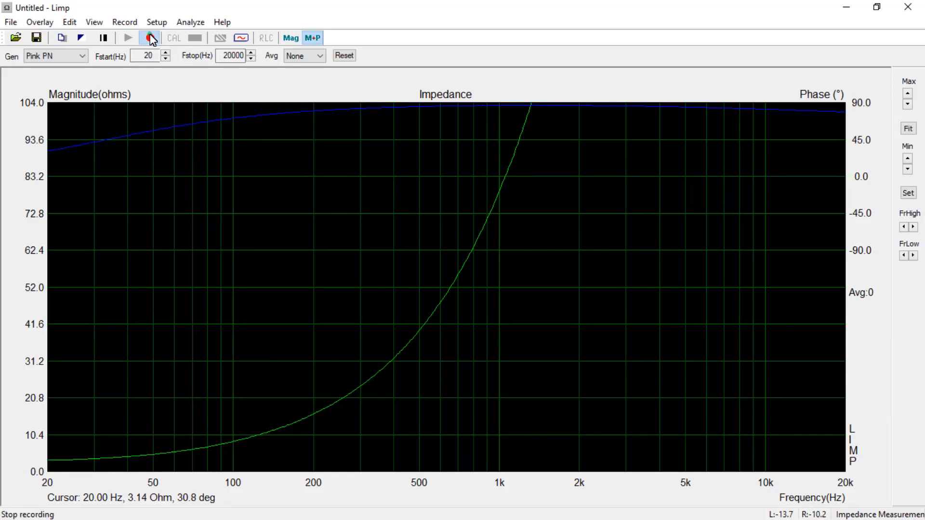
left_click(909, 129)
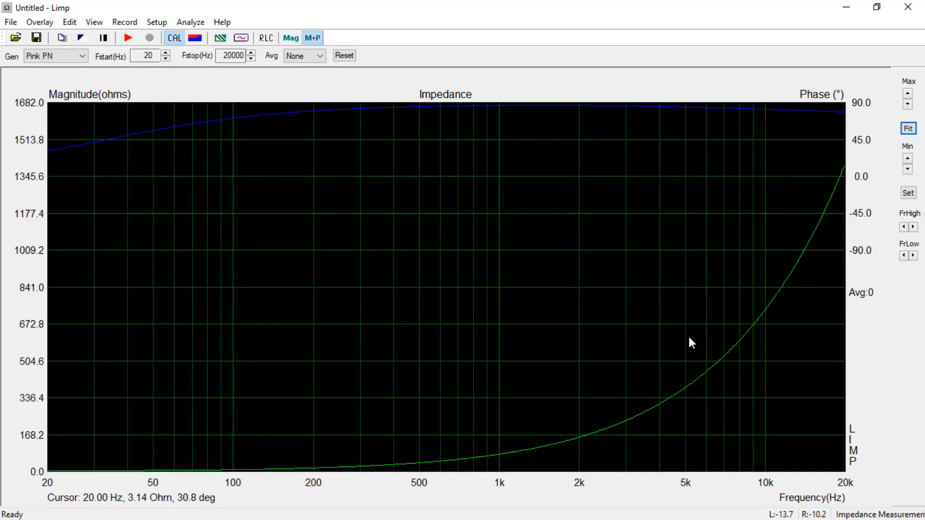
Check the cursor read-out at about 8.1 kHz, and read the second inductor's RLC values at about 38 Hz and 528 Hz
left_click(740, 315)
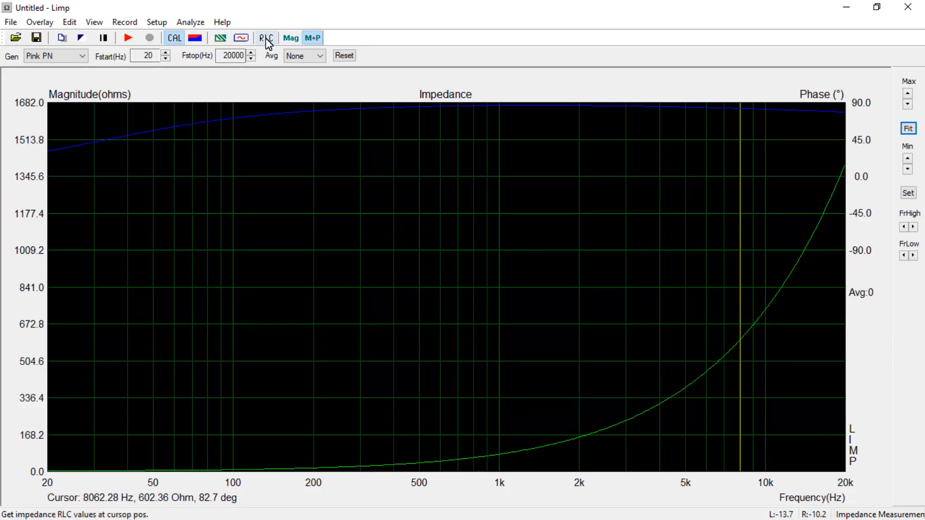
left_click(763, 276)
left_click_drag(179, 351, 121, 369)
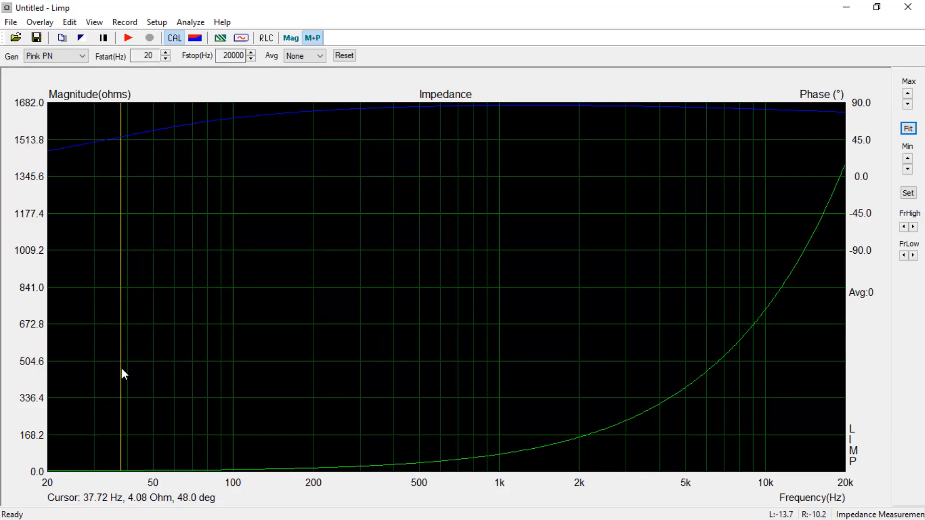
left_click(266, 38)
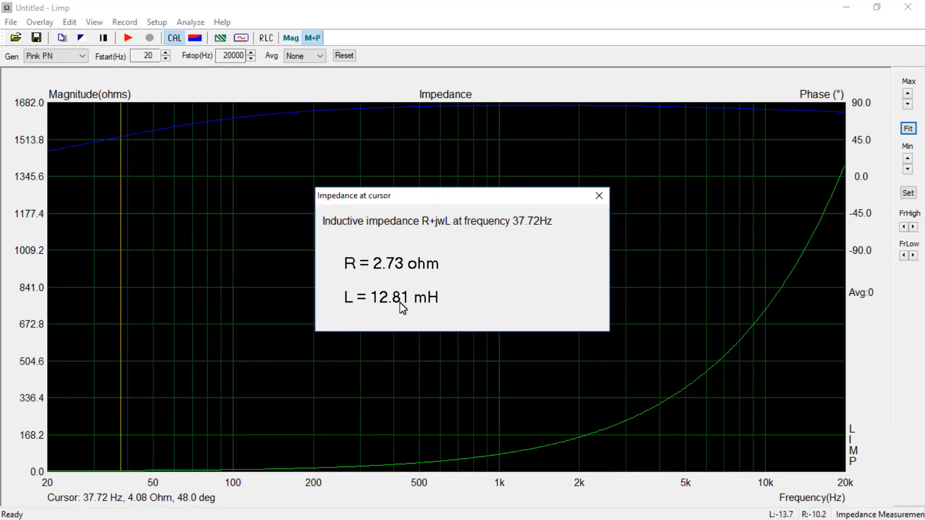
left_click(599, 195)
left_click(425, 357)
left_click(268, 38)
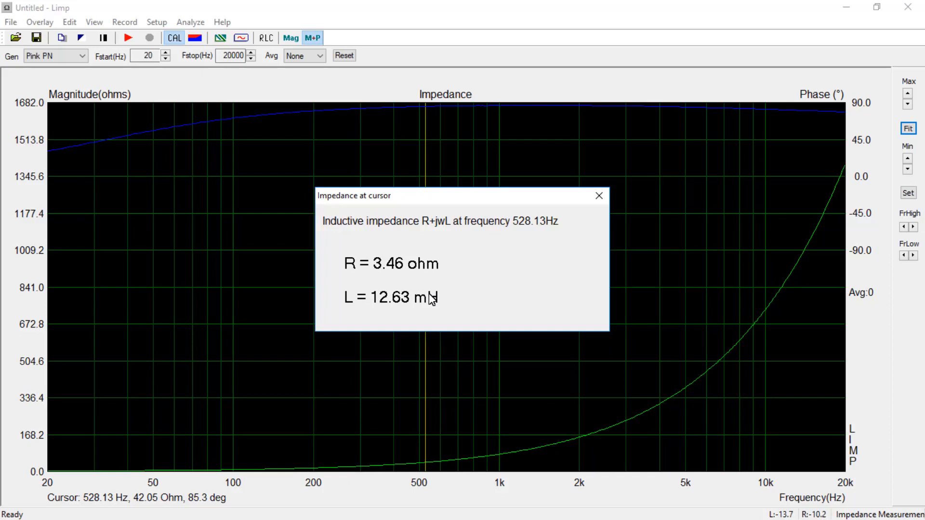
left_click(598, 195)
Read the second inductor's RLC values with the cursor at about 10.3 kHz and 120 Hz
left_click(768, 323)
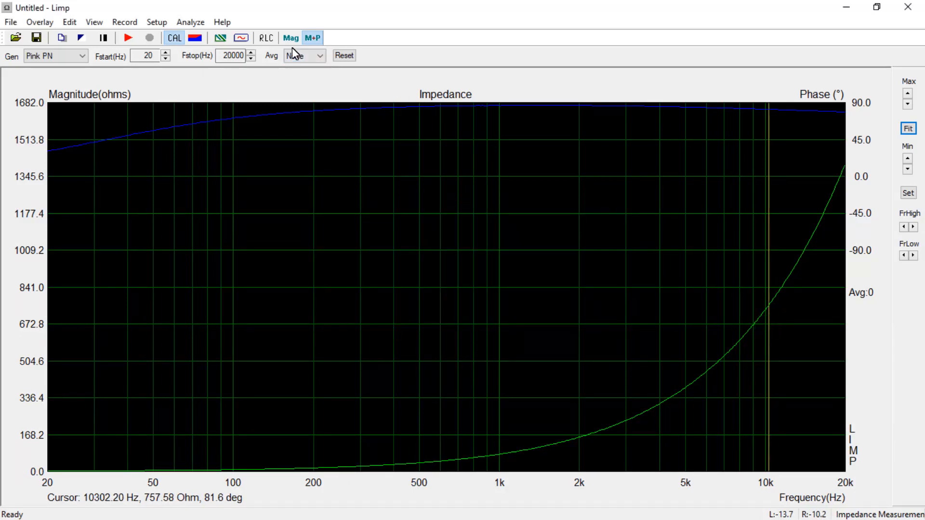
left_click(267, 38)
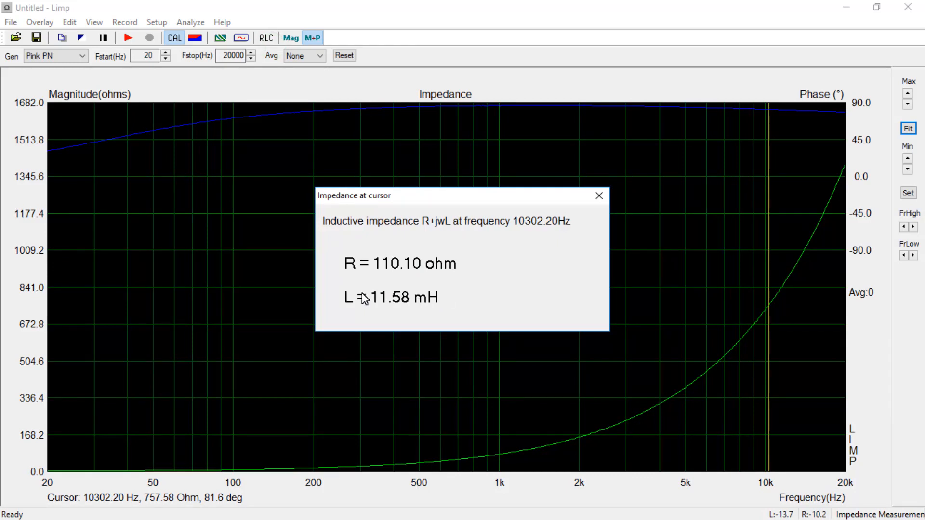
left_click(598, 196)
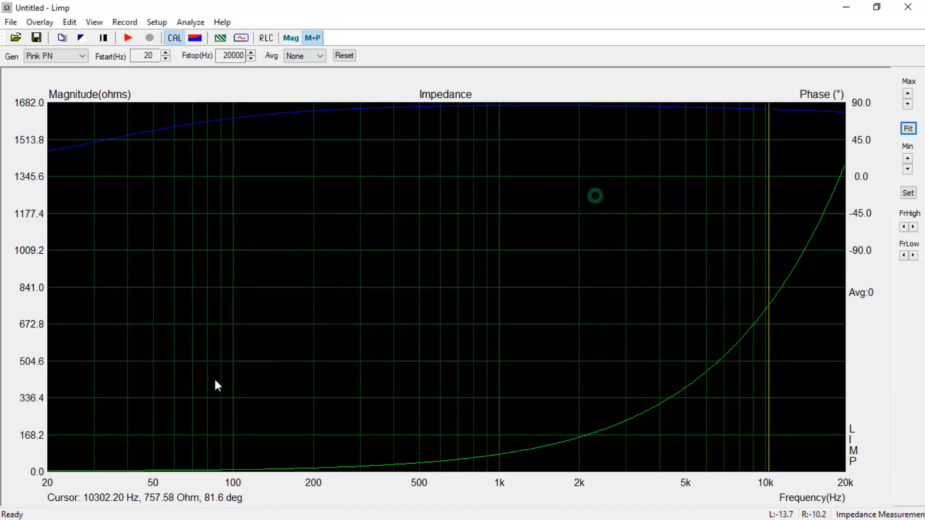
left_click(254, 367)
left_click(267, 38)
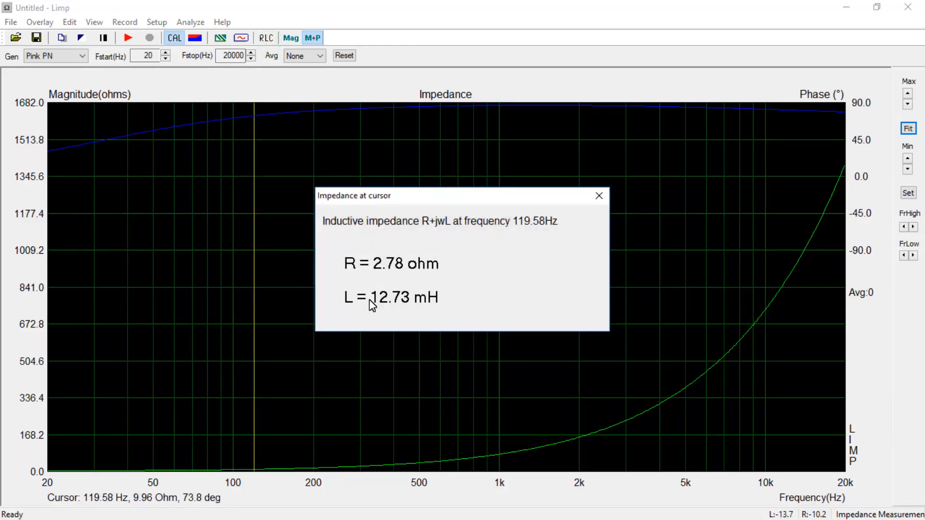
Close the inductor's RLC read-out, record and stop an impedance measurement of the first capacitor, and refit the magnitude scale
left_click(599, 196)
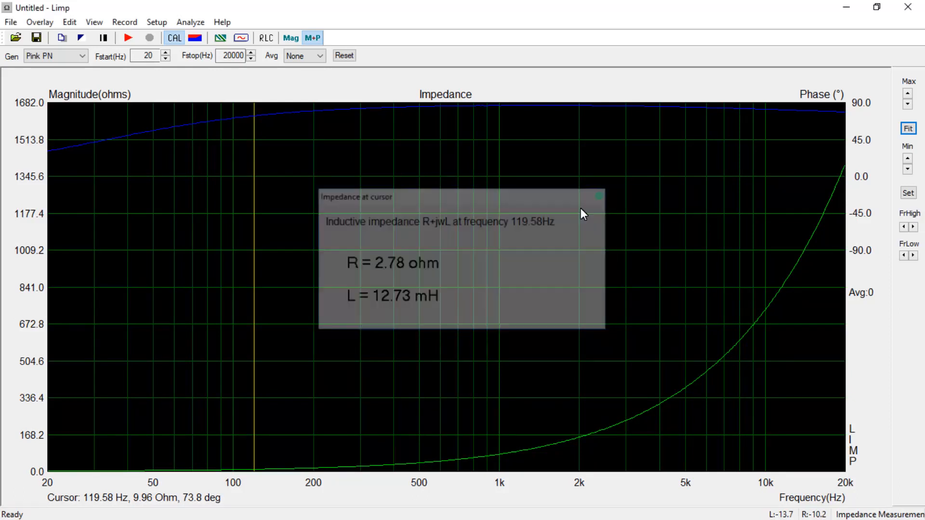
left_click(215, 400)
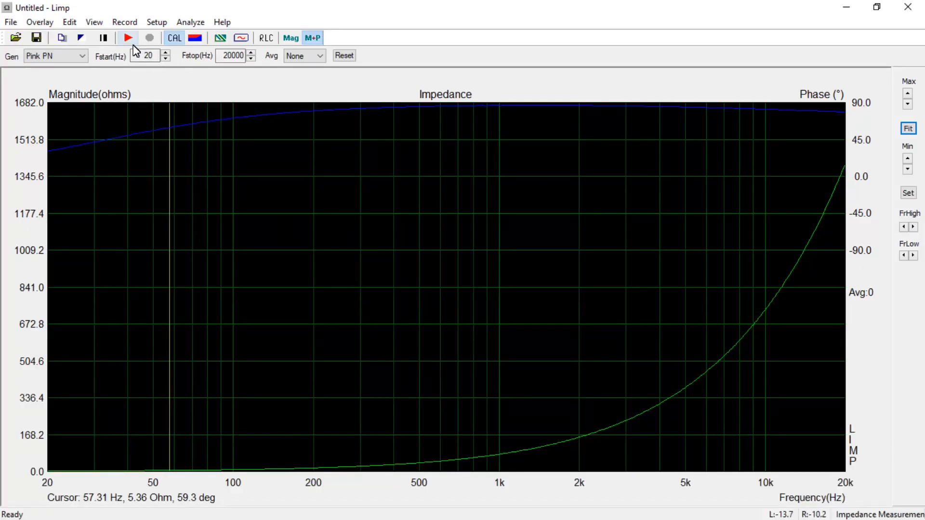
left_click(128, 39)
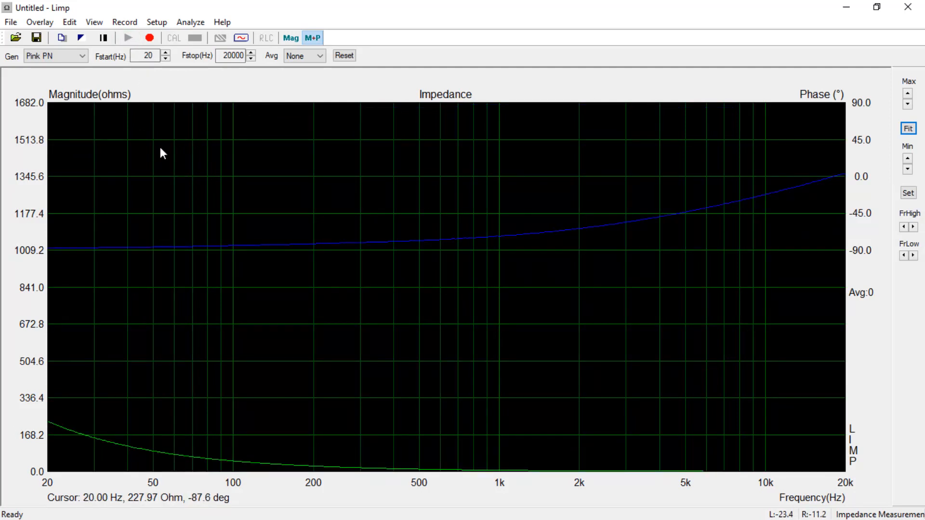
left_click(150, 39)
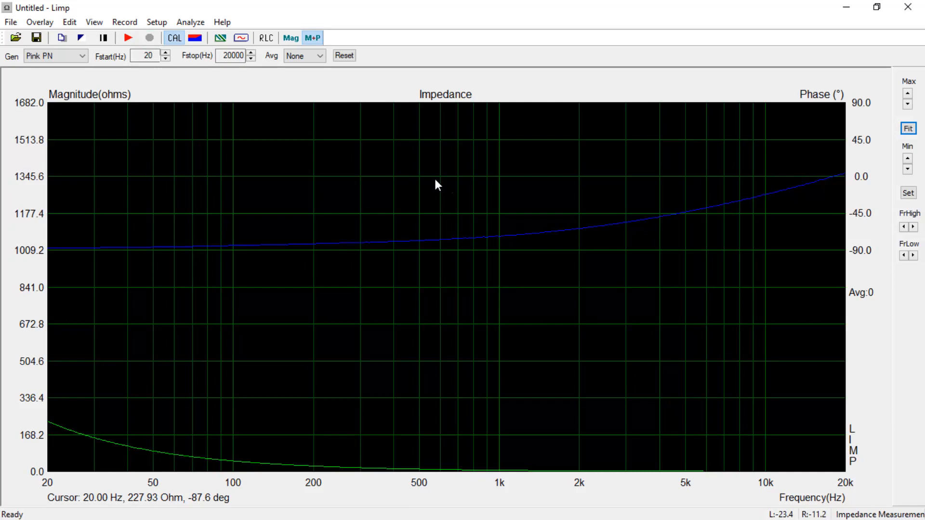
left_click(908, 129)
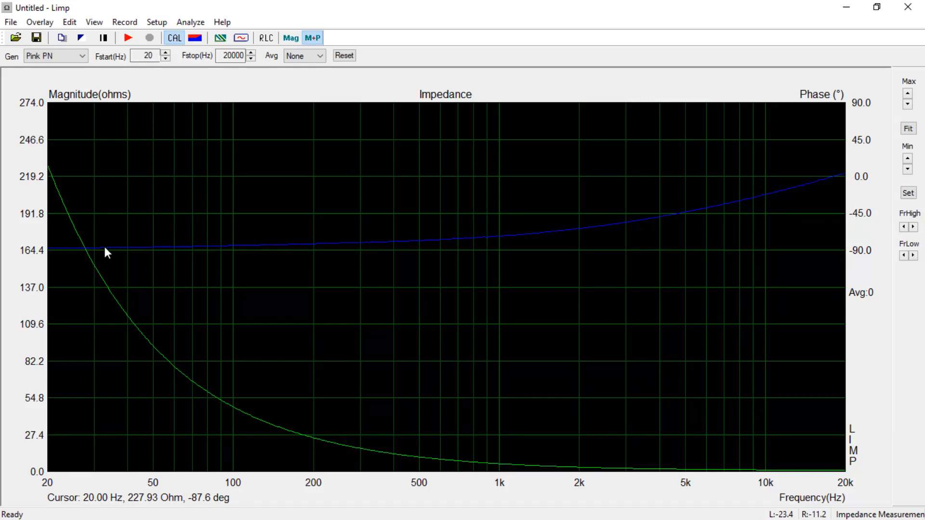
Examine the capacitor's impedance and phase with the cursor at points between about 26 Hz and 13.5 kHz
left_click(77, 185)
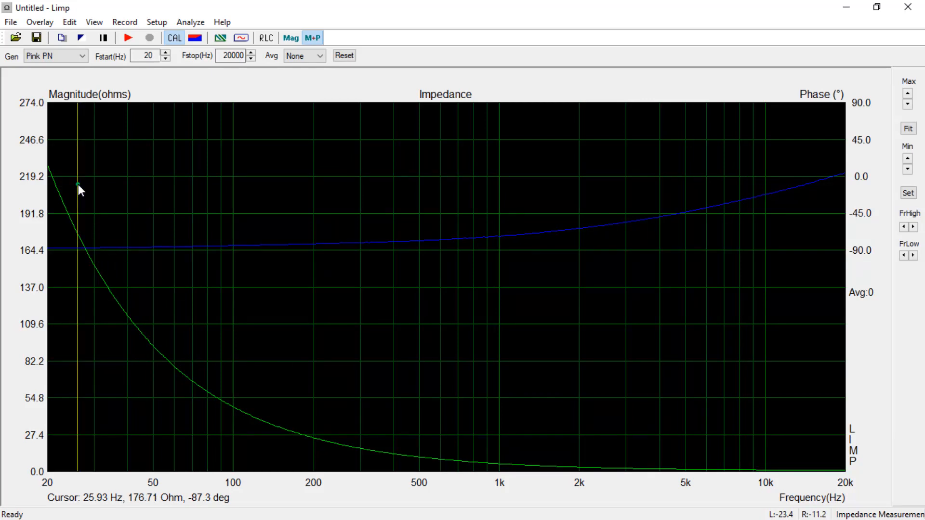
left_click(205, 348)
left_click(305, 372)
left_click(764, 425)
left_click(798, 419)
left_click(744, 422)
left_click(703, 422)
left_click(672, 421)
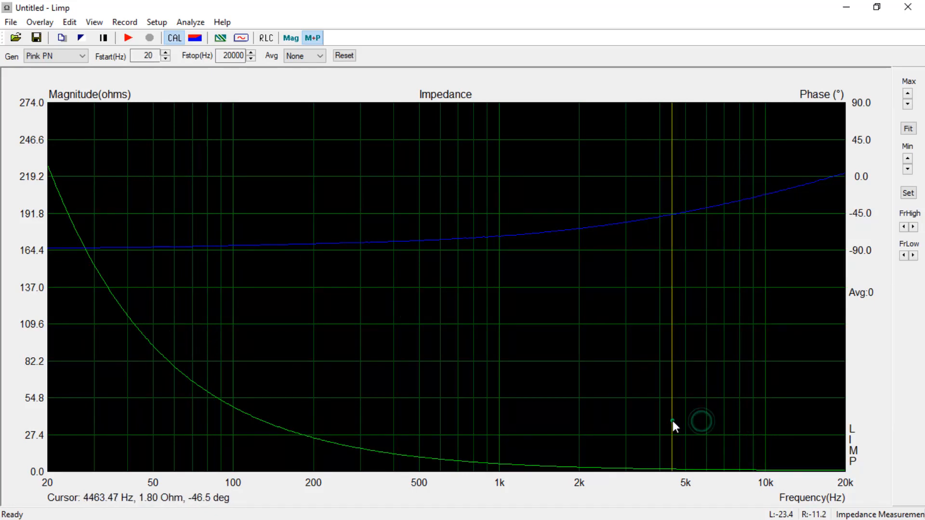
left_click(631, 419)
left_click(646, 411)
left_click(671, 392)
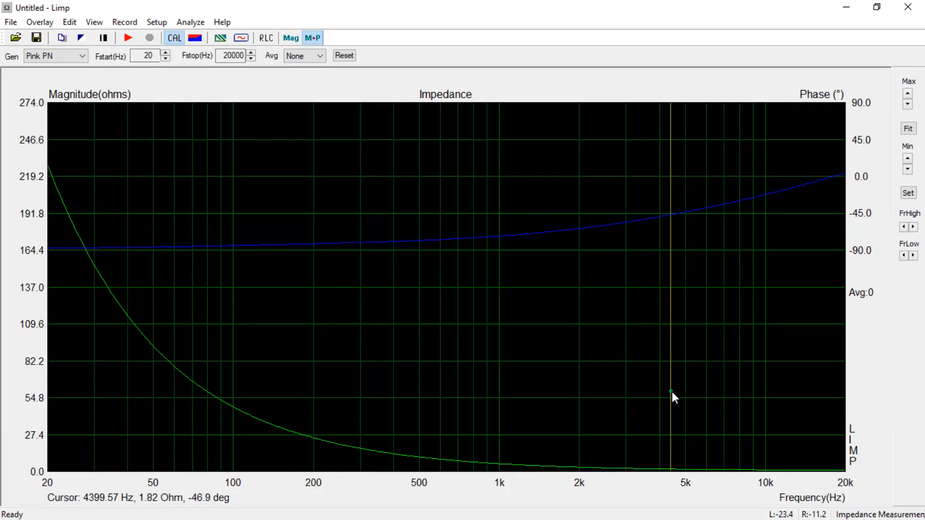
left_click(737, 398)
left_click(800, 362)
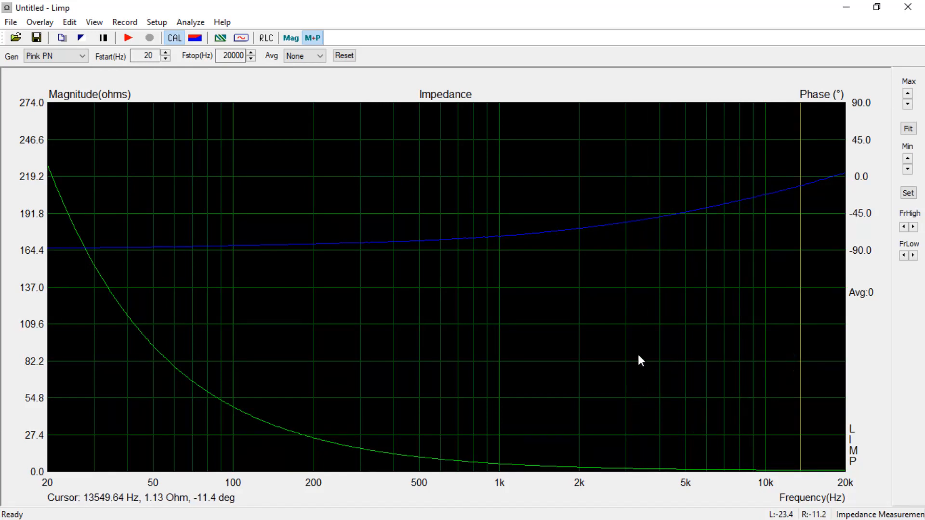
left_click(609, 344)
left_click(563, 342)
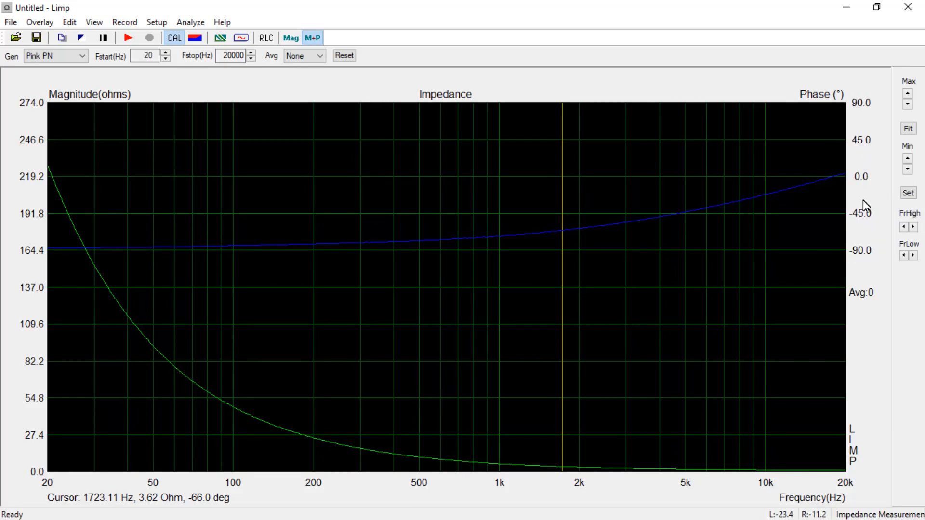
Read the first capacitor's RLC values with the cursor at about 385 Hz and 99 Hz
left_click(264, 308)
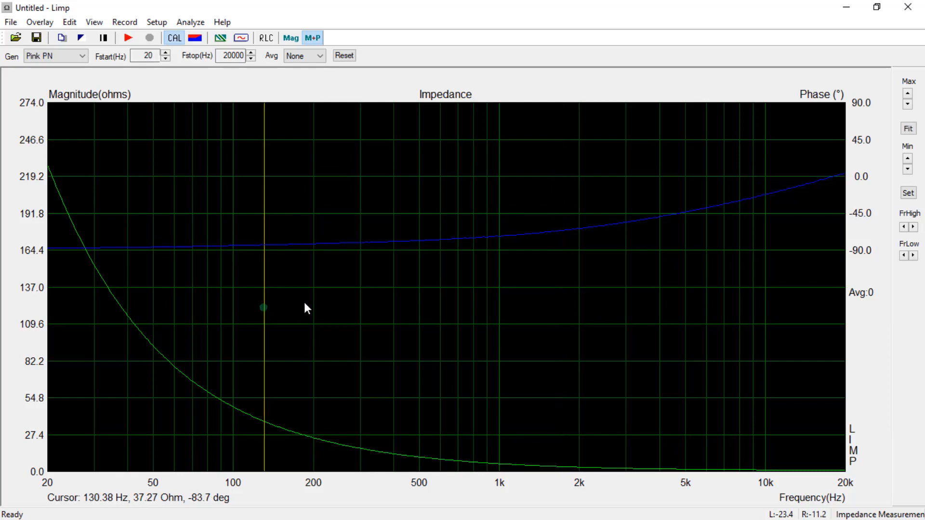
left_click(389, 297)
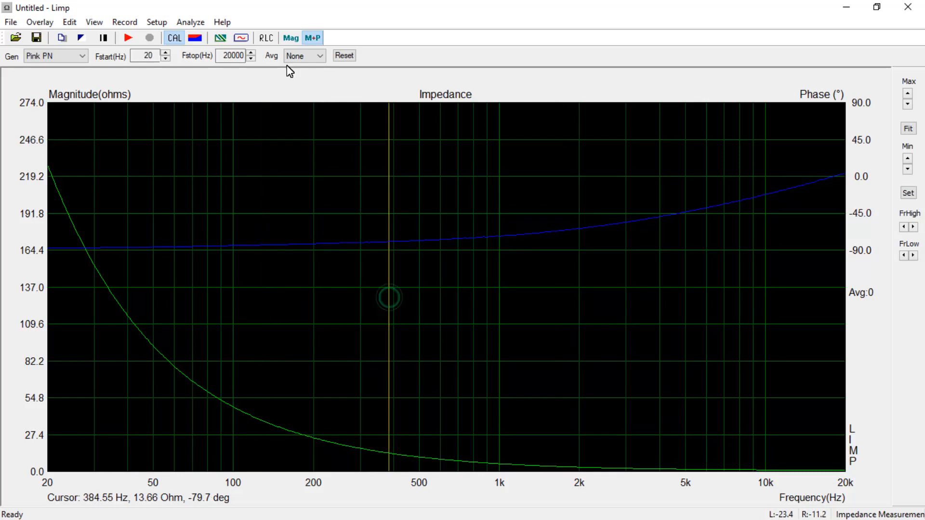
left_click(268, 39)
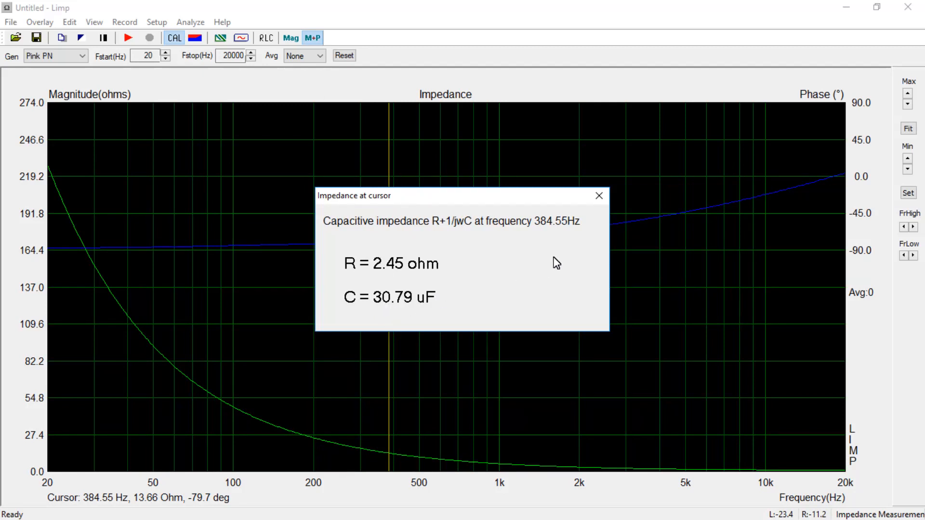
left_click(599, 197)
left_click(232, 352)
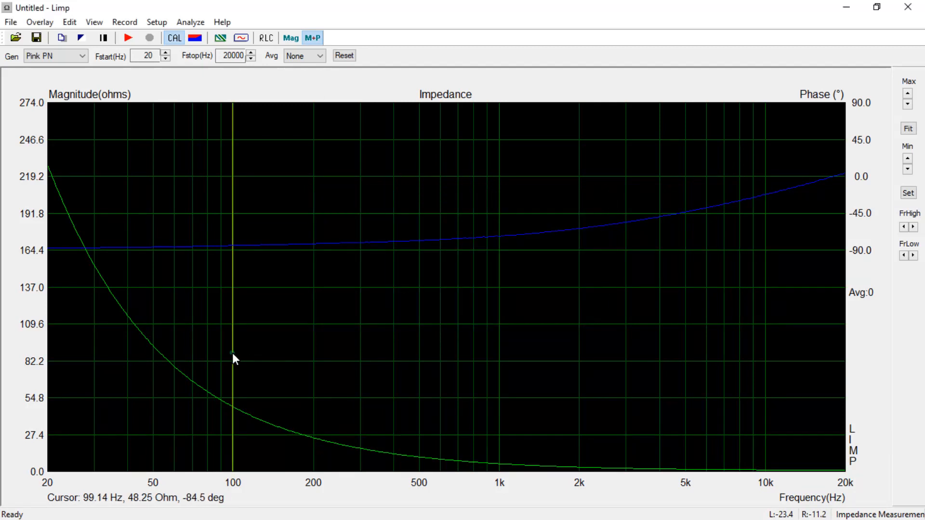
left_click(266, 38)
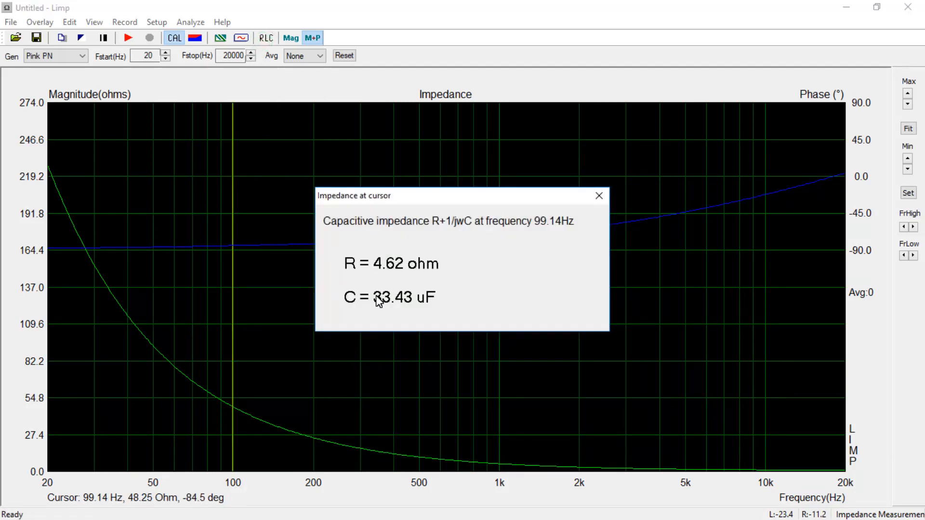
left_click(599, 196)
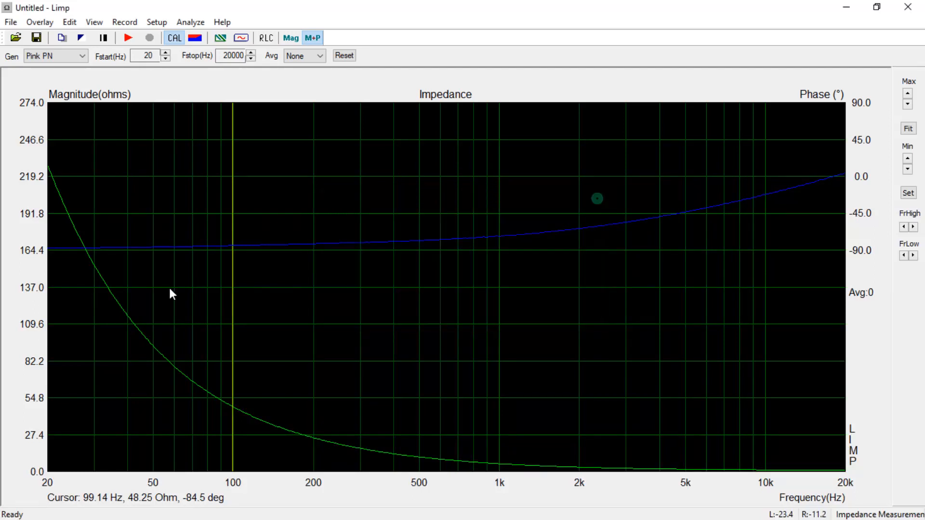
Compare the first capacitor's RLC values with the cursor at about 29 Hz and 1962 Hz
left_click(91, 287)
left_click(266, 38)
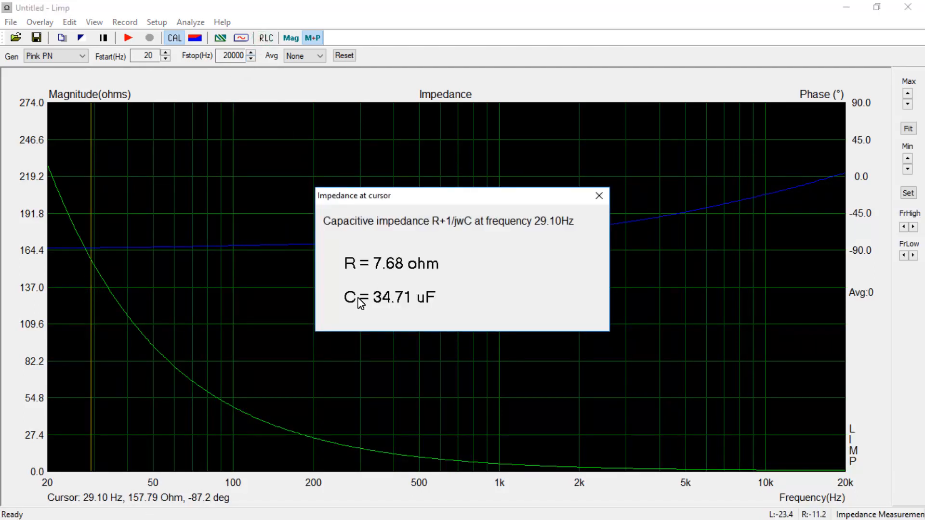
left_click(599, 196)
left_click(577, 428)
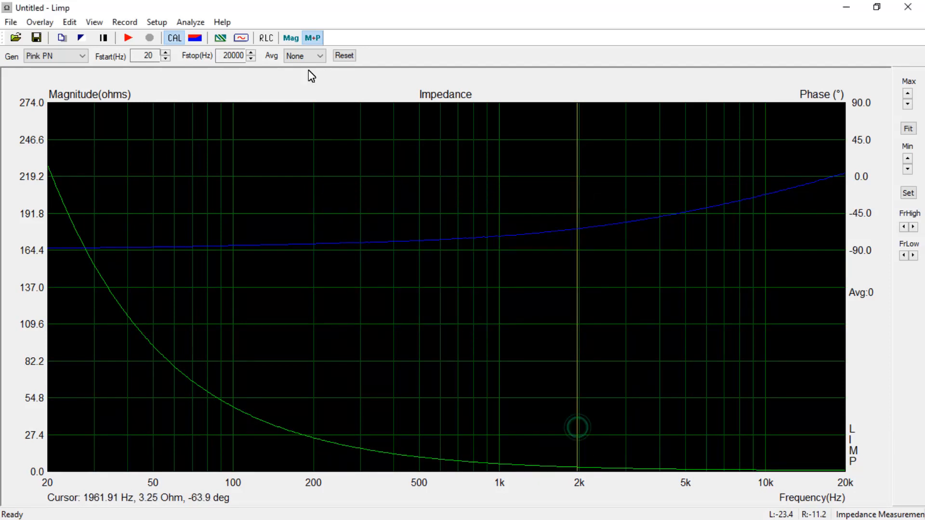
left_click(266, 39)
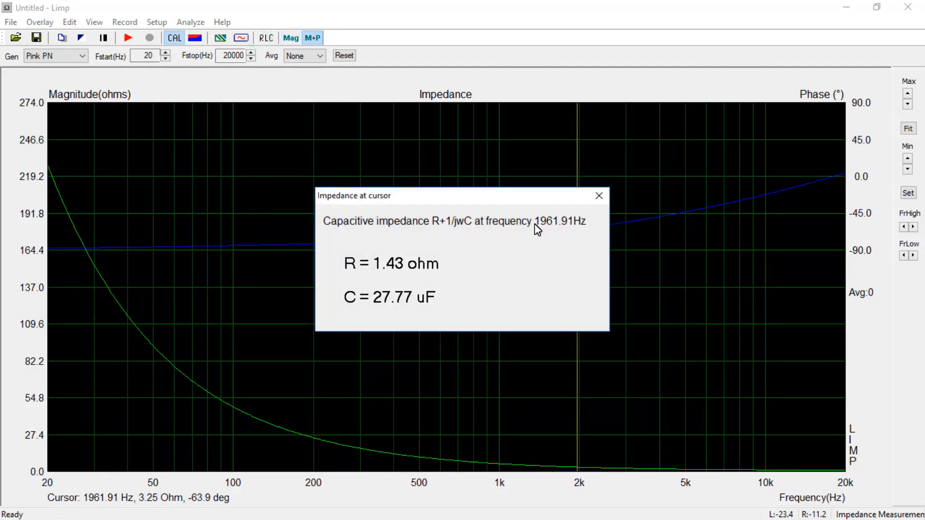
left_click(599, 196)
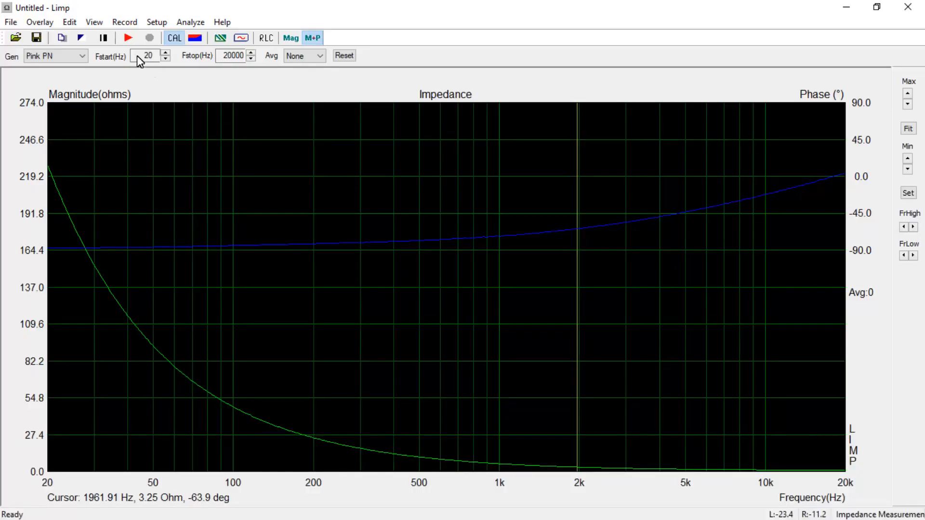
Record an impedance measurement of the second capacitor, stop it, and refit the magnitude scale
left_click(126, 41)
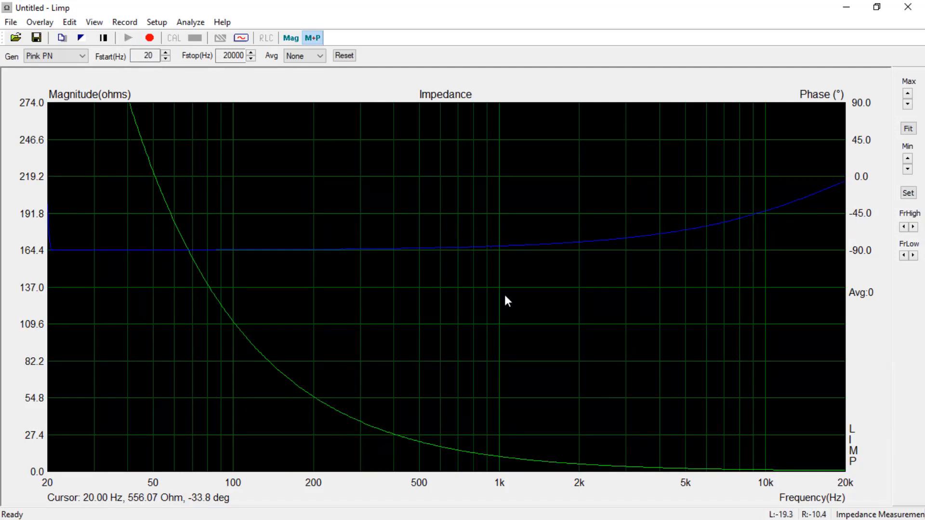
left_click(149, 37)
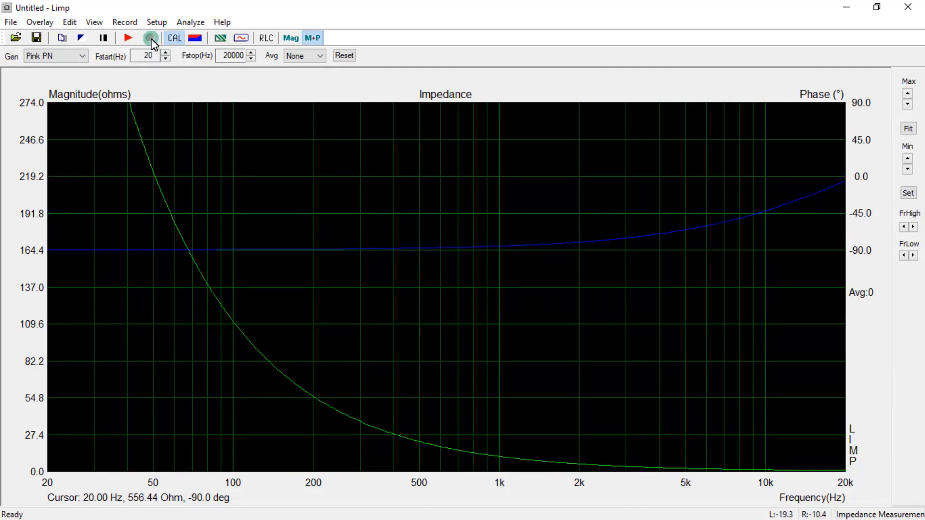
left_click(909, 130)
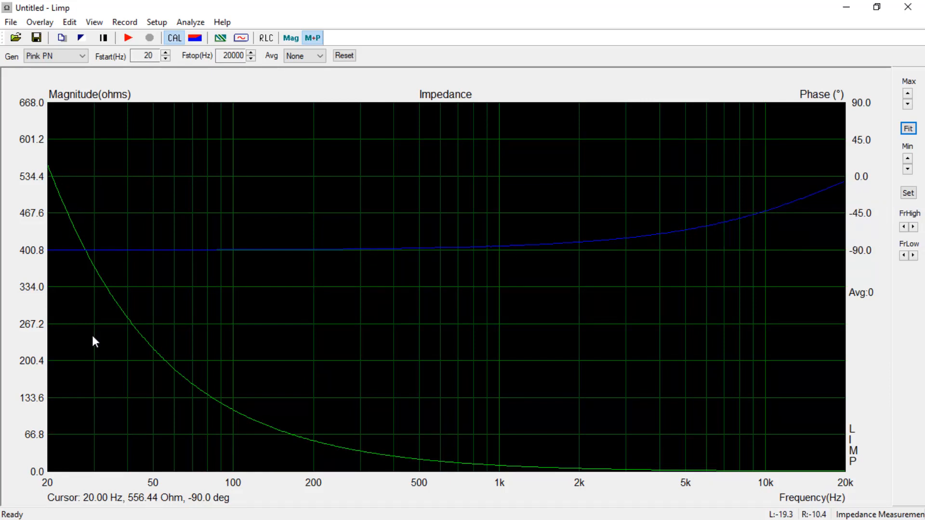
Check the cursor read-out at about 11.6 kHz, and read the second capacitor's RLC values at about 37 Hz and 123 Hz
left_click_drag(707, 347, 781, 417)
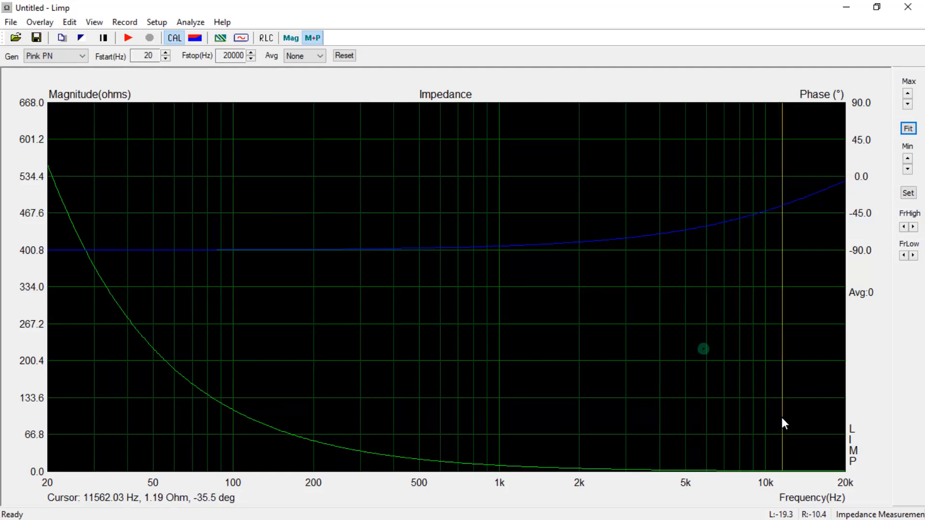
left_click_drag(84, 257, 119, 317)
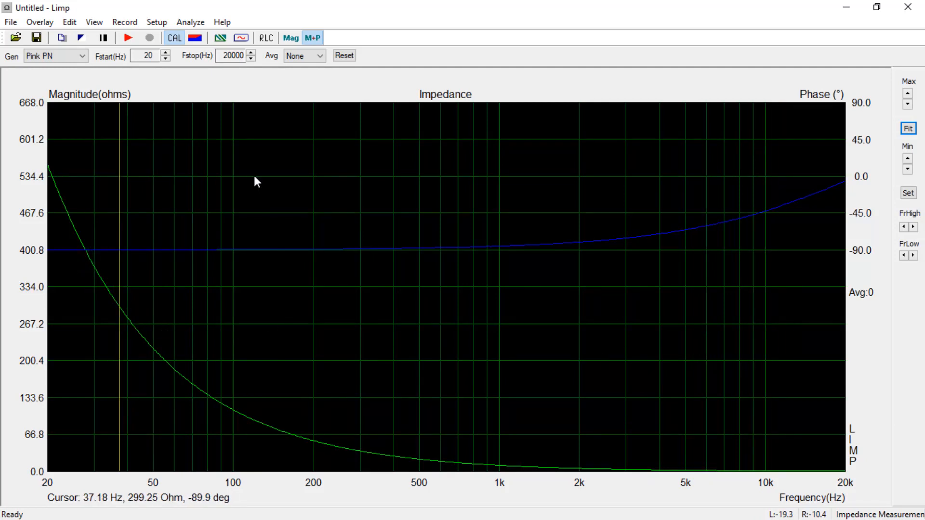
left_click(265, 38)
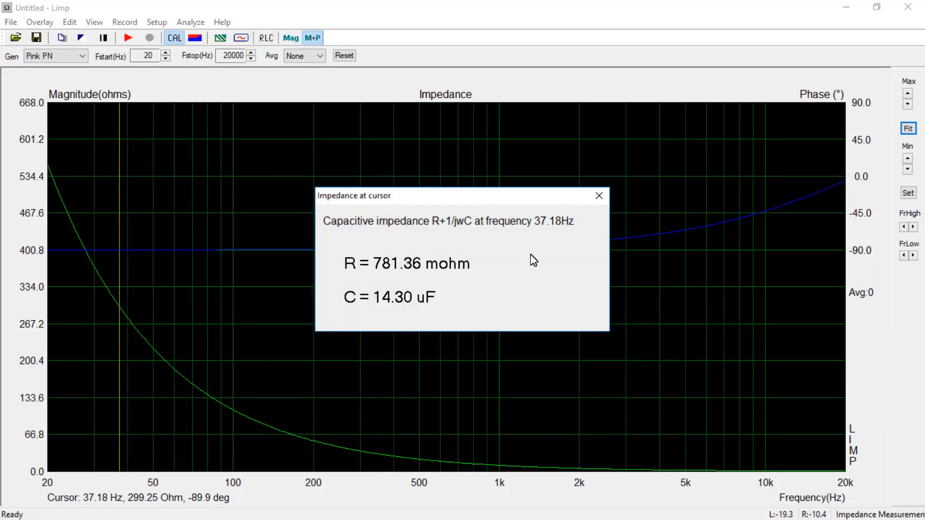
left_click(598, 195)
left_click(256, 337)
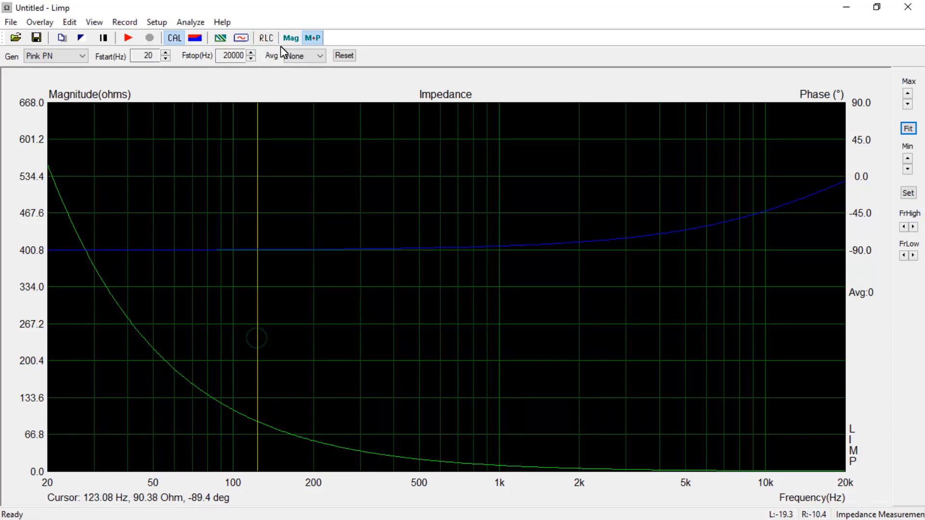
left_click(263, 38)
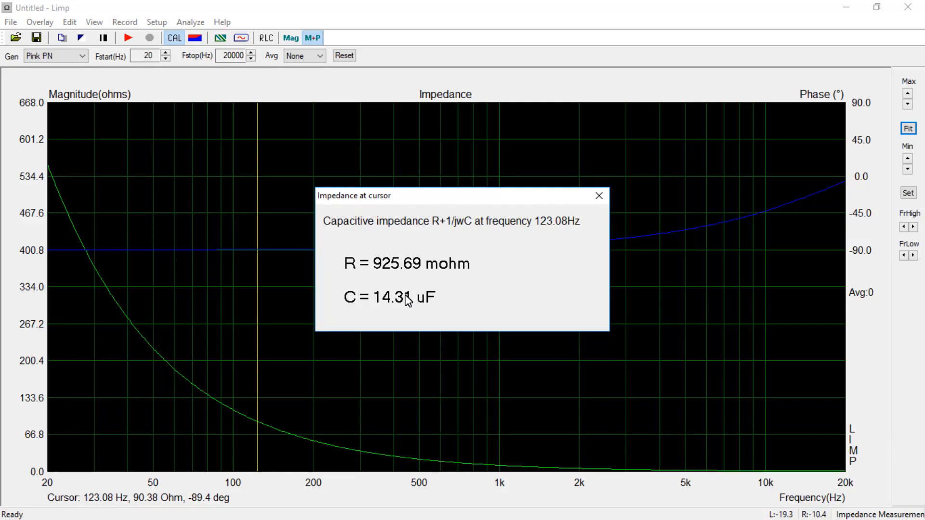
left_click(601, 200)
Read the second capacitor's RLC values with the cursor at about 954 Hz and 5.87 kHz
left_click(494, 392)
left_click(268, 41)
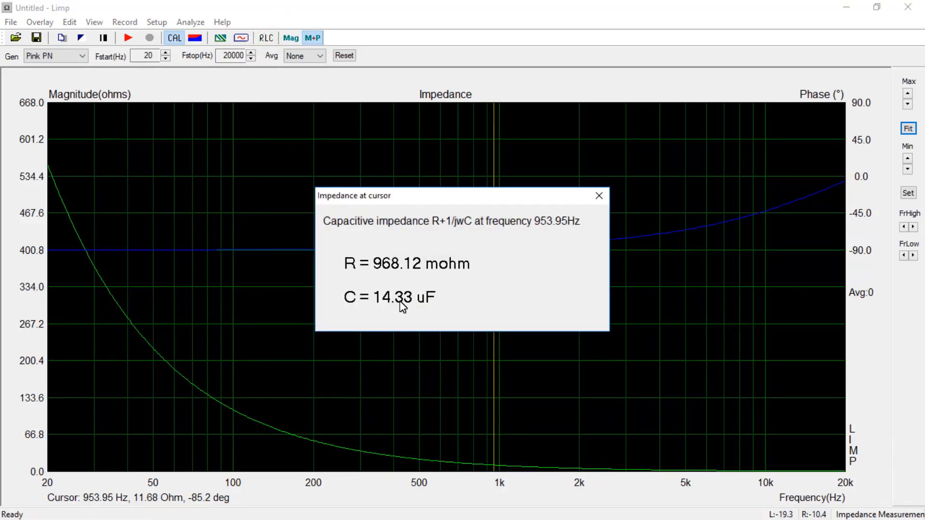
left_click(599, 196)
left_click(703, 306)
left_click(268, 41)
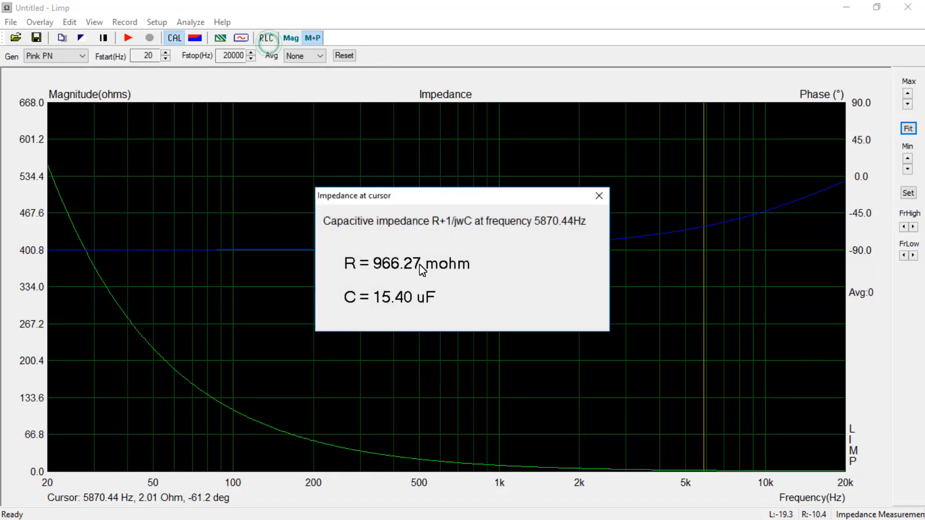
left_click(606, 196)
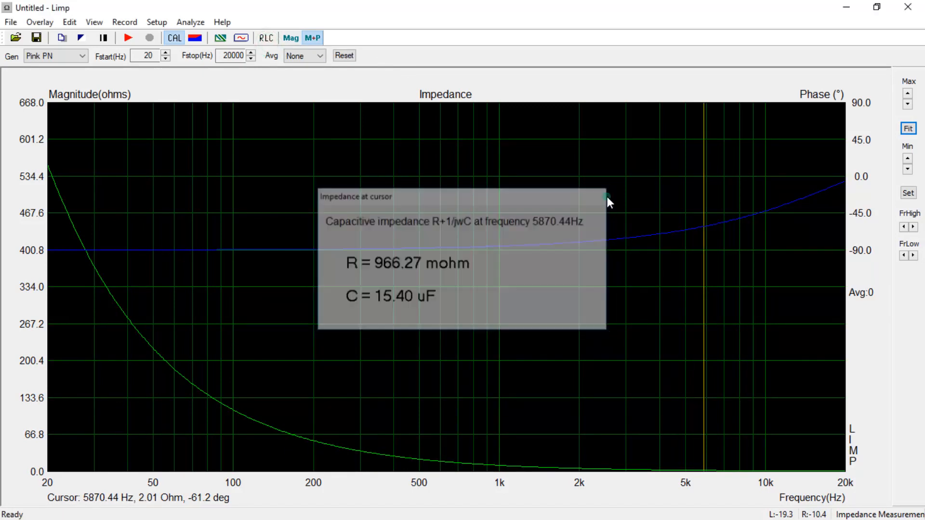
Recheck the second capacitor's RLC values with the cursor near 1 kHz, at about 982 Hz
left_click(497, 371)
left_click(268, 40)
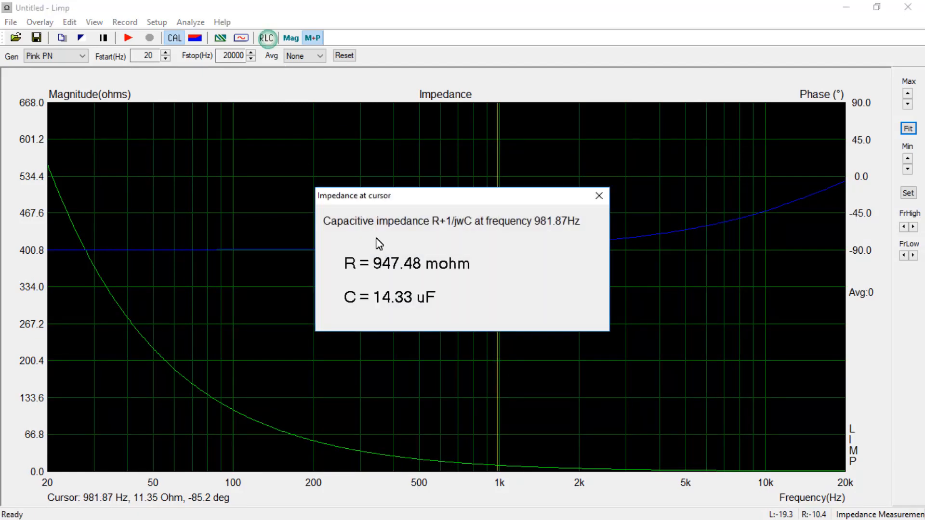
left_click(608, 196)
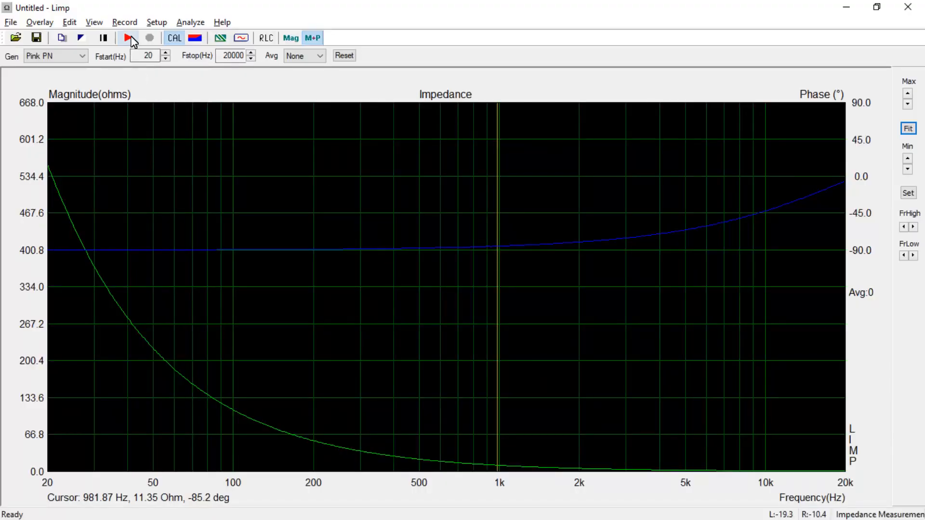
Record an impedance measurement of the next connected device and stop it once the curves settle
left_click(128, 39)
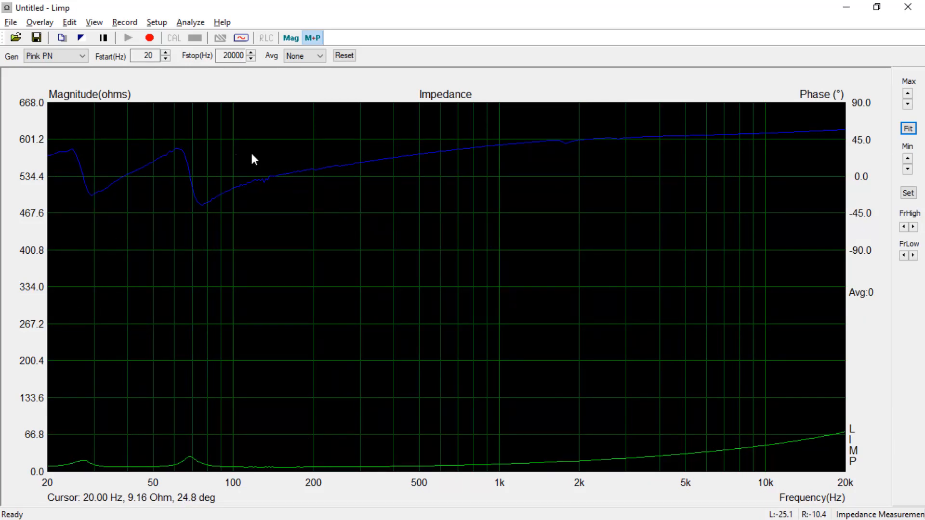
left_click(150, 41)
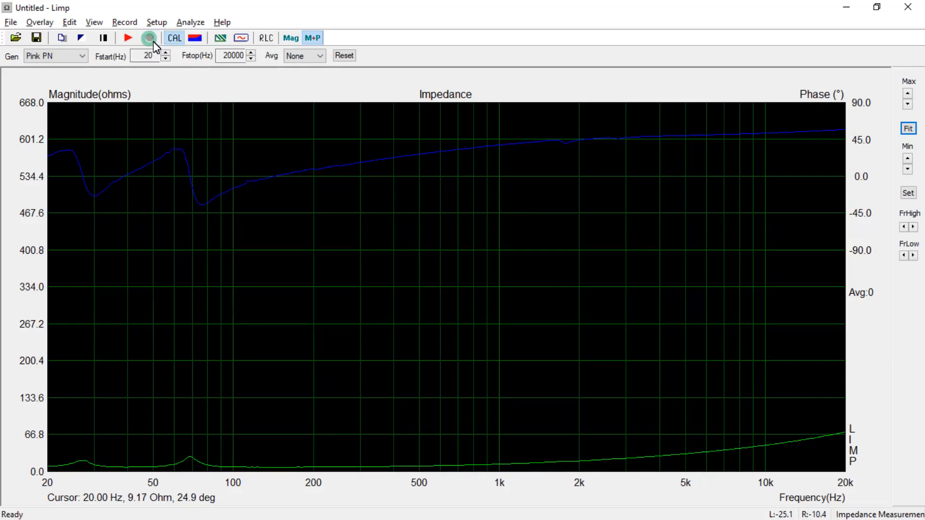
Fit the magnitude scale to the impedance curve and read the two low-frequency peaks with the cursor at about 27 Hz and 69 Hz
left_click(908, 129)
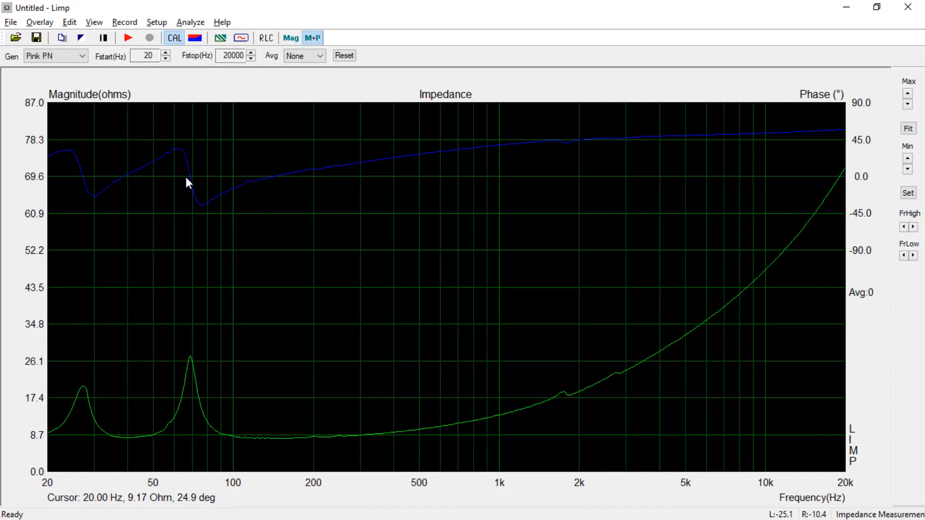
left_click(190, 358)
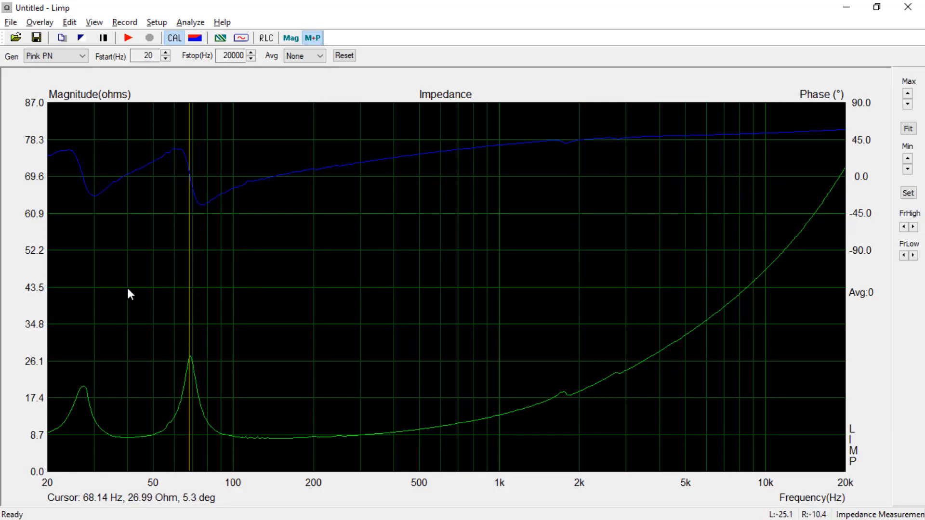
left_click(82, 386)
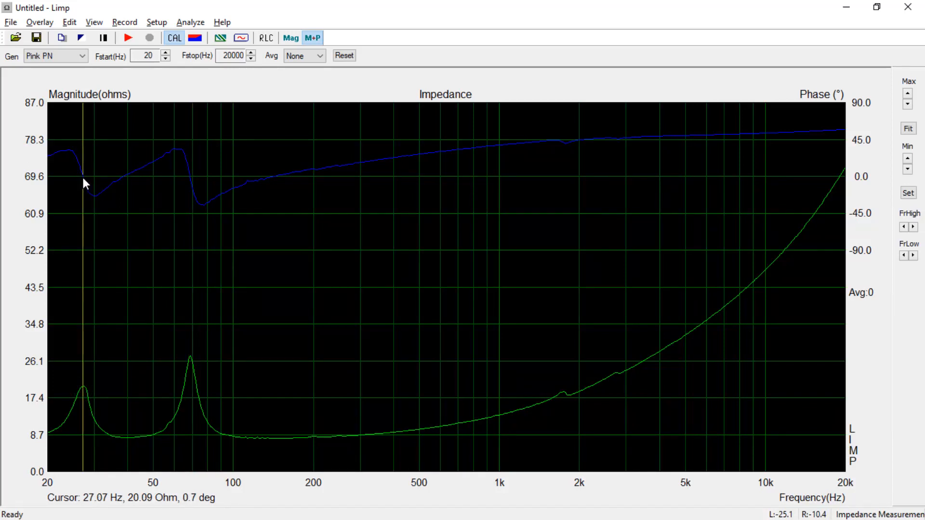
left_click(190, 360)
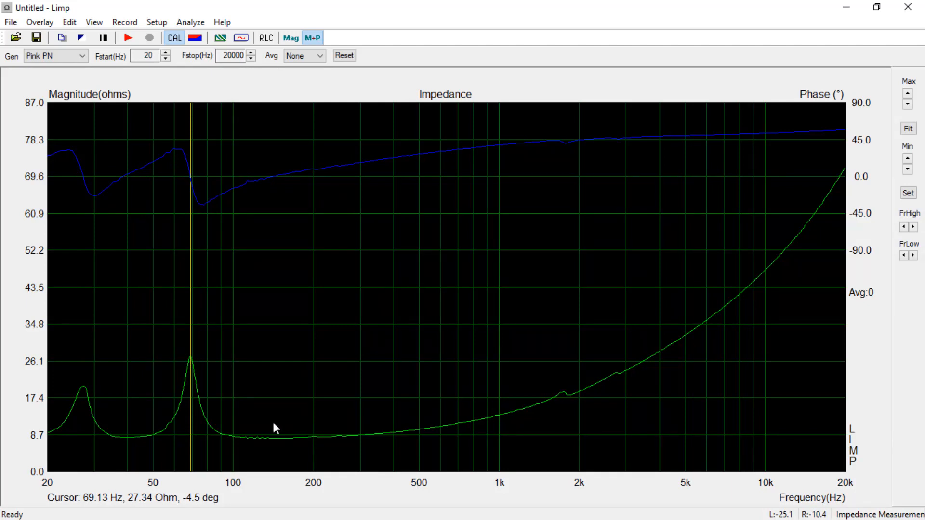
Compare the impedance and phase at about 142 Hz, 68 Hz, 8.5 kHz and 27 Hz with the cursor
mouse_move(265, 407)
left_mouse_down()
mouse_move(249, 415)
mouse_move(275, 419)
left_mouse_up()
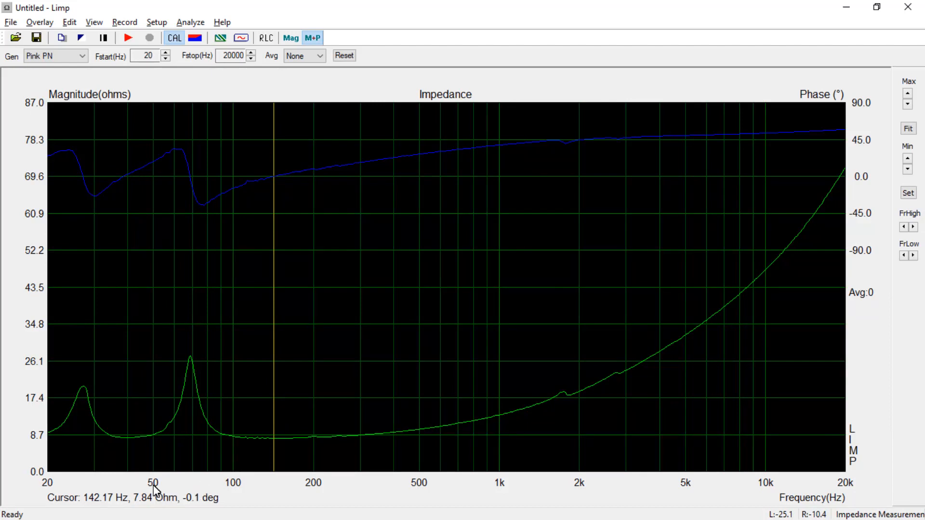
left_click_drag(257, 408, 190, 411)
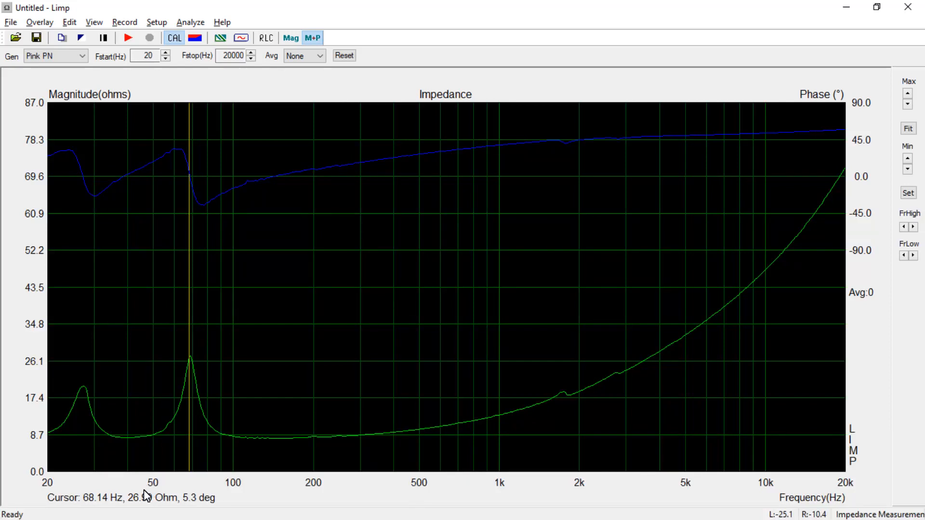
left_click_drag(299, 408, 748, 369)
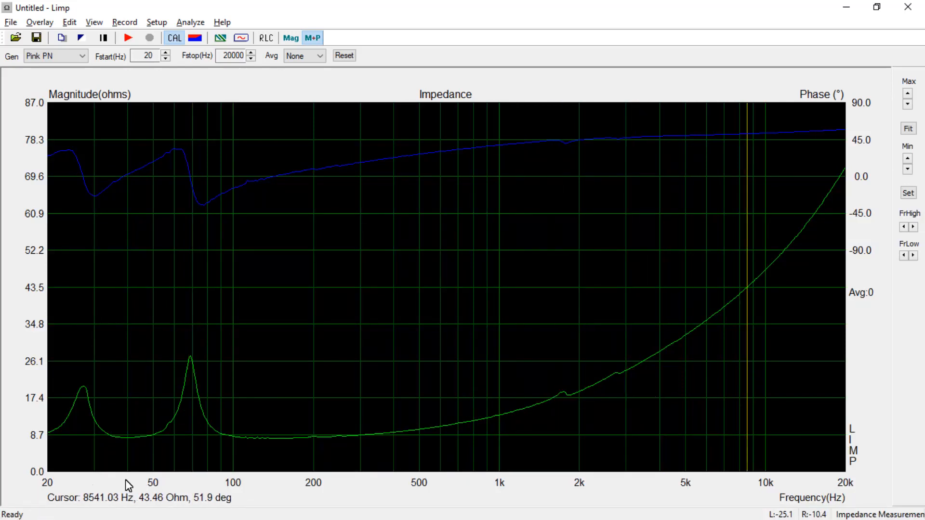
left_click(82, 375)
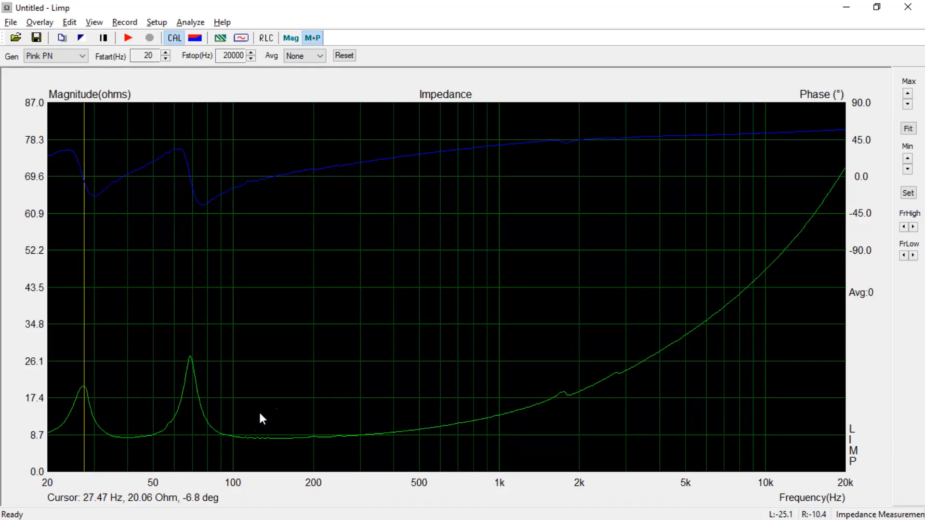
Examine the impedance minimum around 130 to 146 Hz and the dip near 40 Hz, ending on the 69 Hz peak
left_click_drag(160, 351, 342, 405)
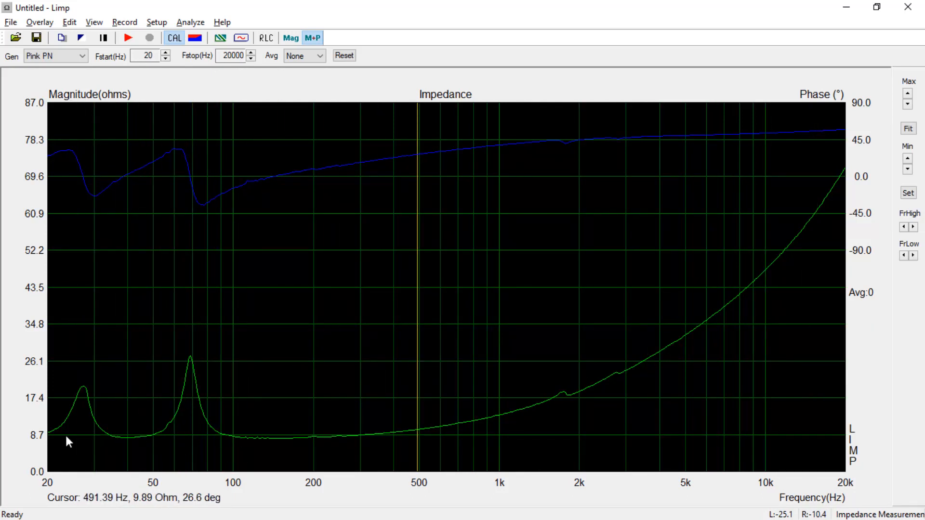
left_click_drag(276, 427, 277, 426)
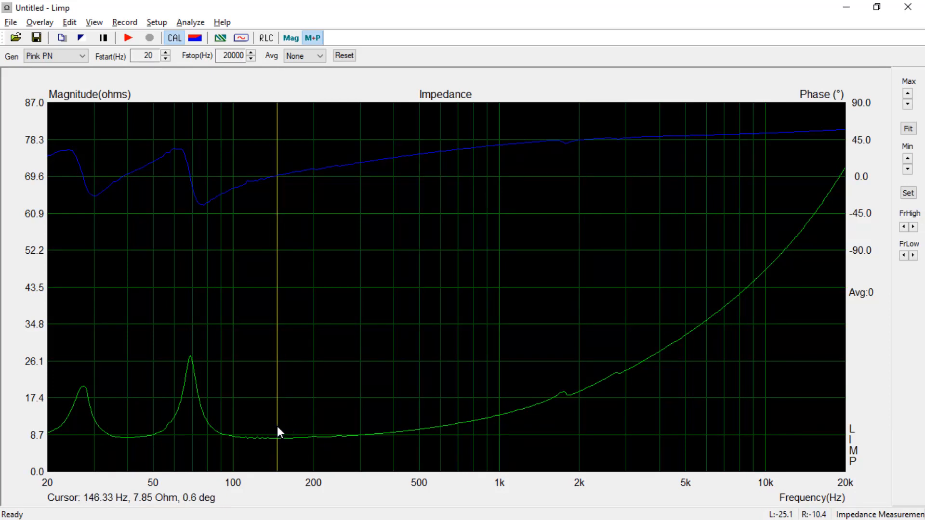
left_click(127, 437)
left_click_drag(262, 423, 264, 424)
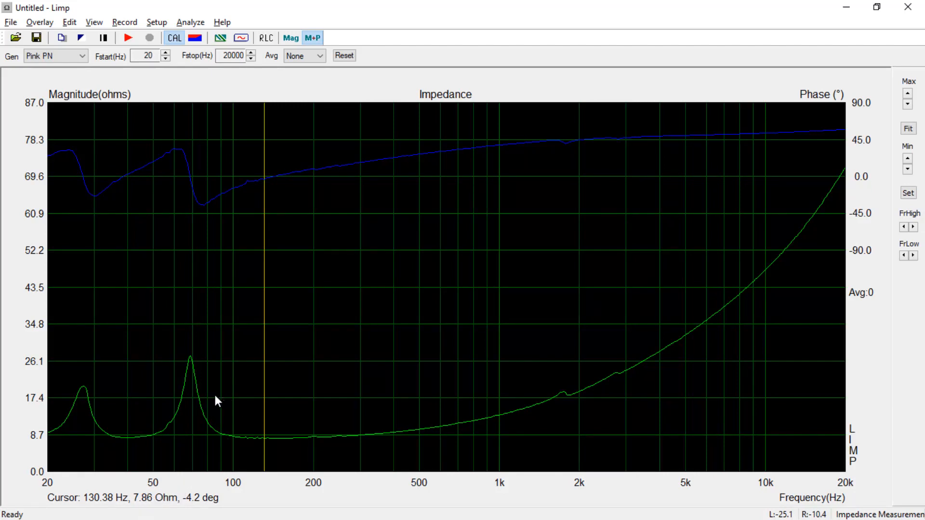
left_click(190, 357)
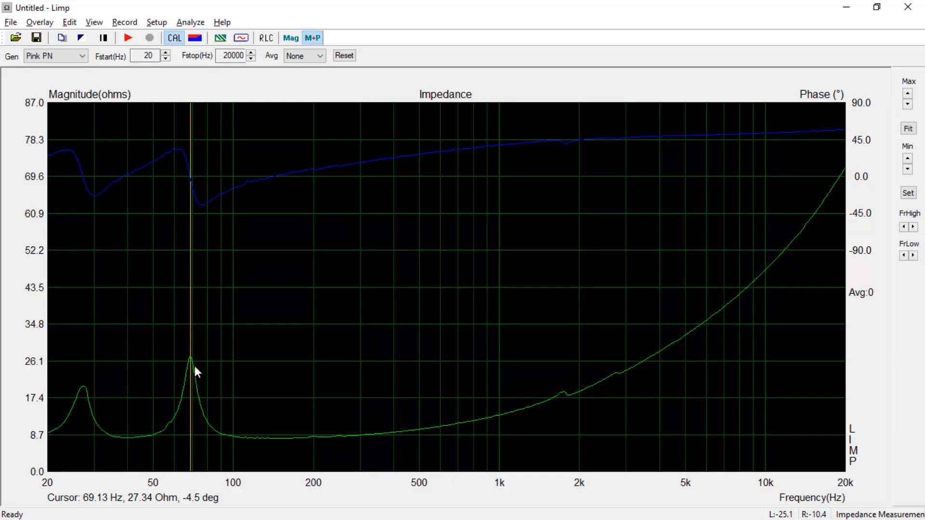
Record the impedance again, checking both low-frequency peaks with the cursor while it runs, and stop the measurement
left_click(128, 39)
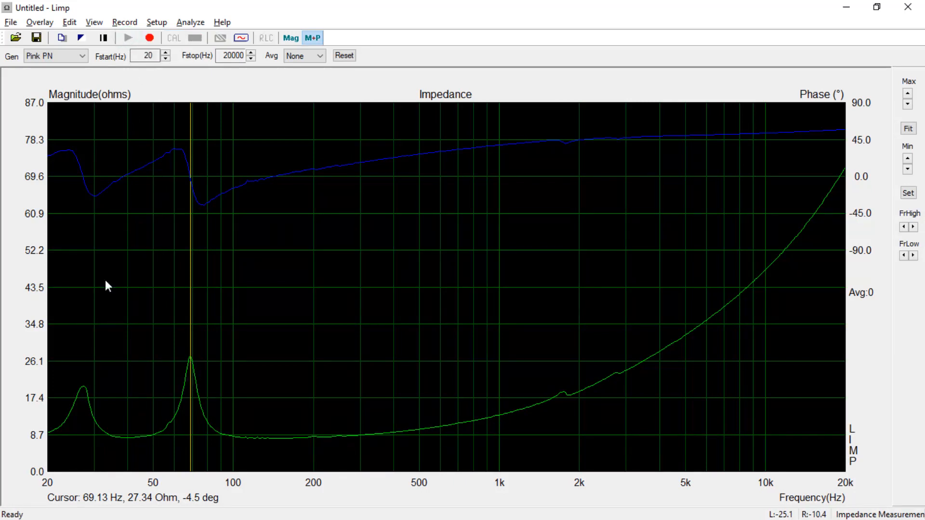
left_click(81, 380)
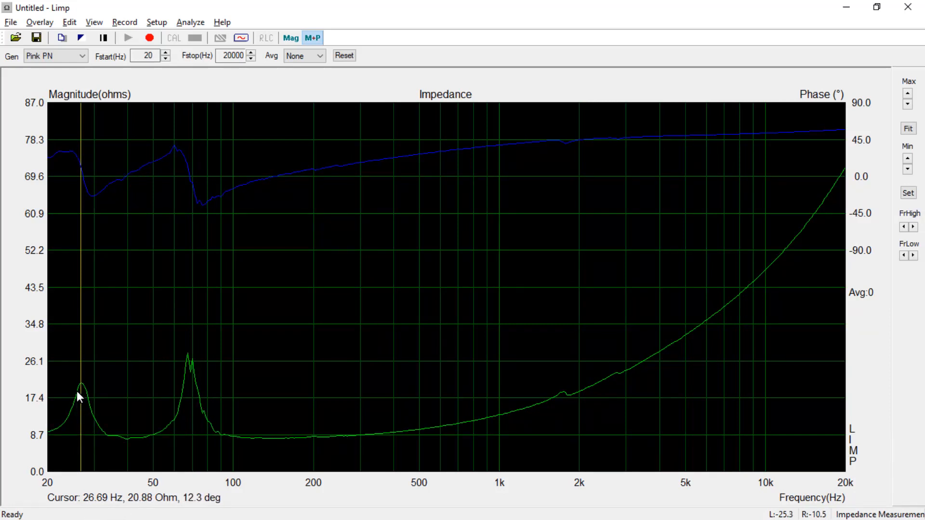
left_click(189, 362)
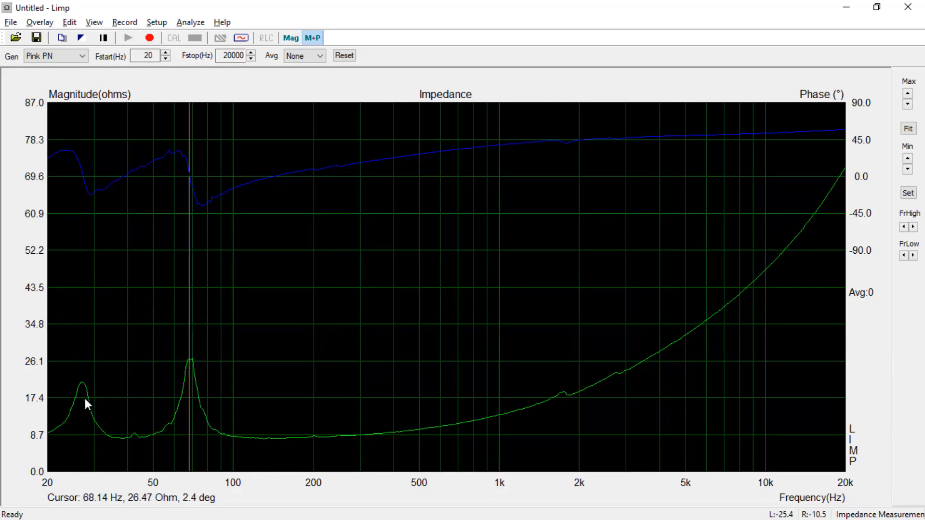
left_click(83, 397)
left_click(192, 370)
left_click(149, 38)
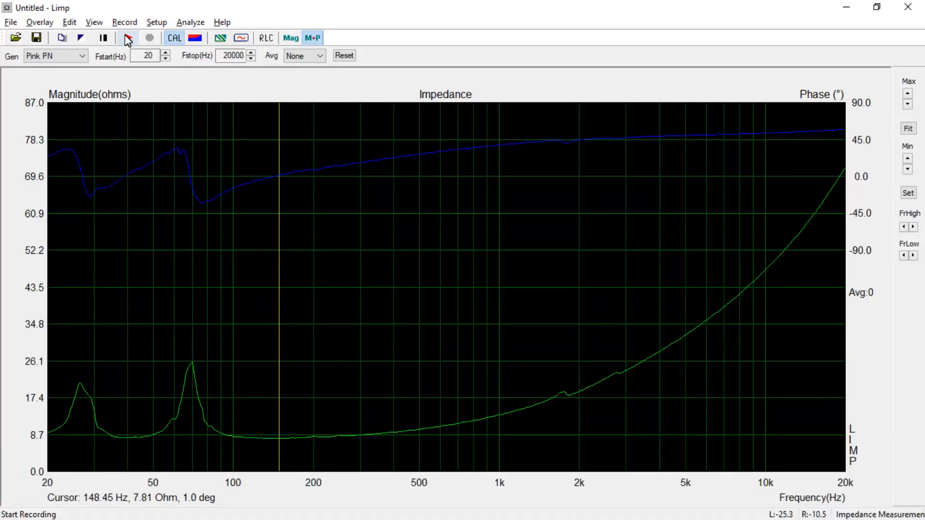
Record the impedance of the next connected device, stop the measurement and fit the magnitude scale to its curve
left_click(127, 38)
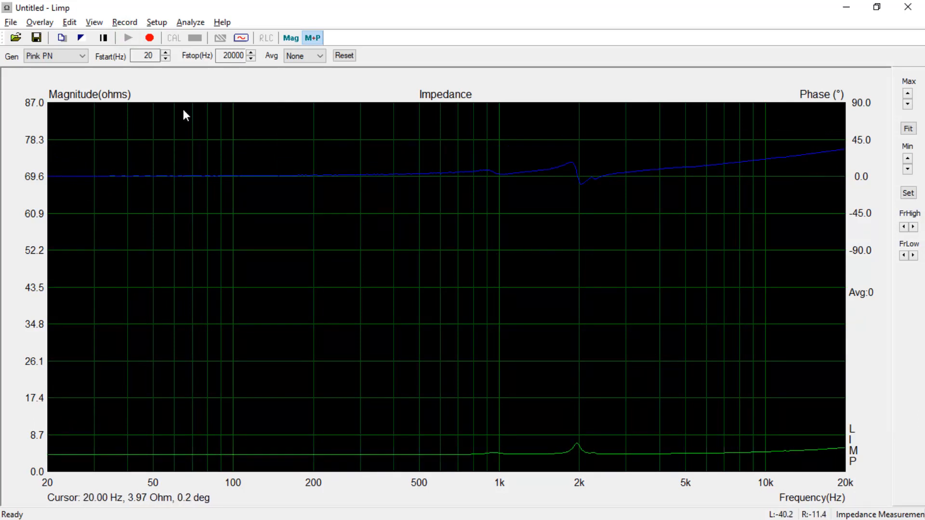
left_click(149, 37)
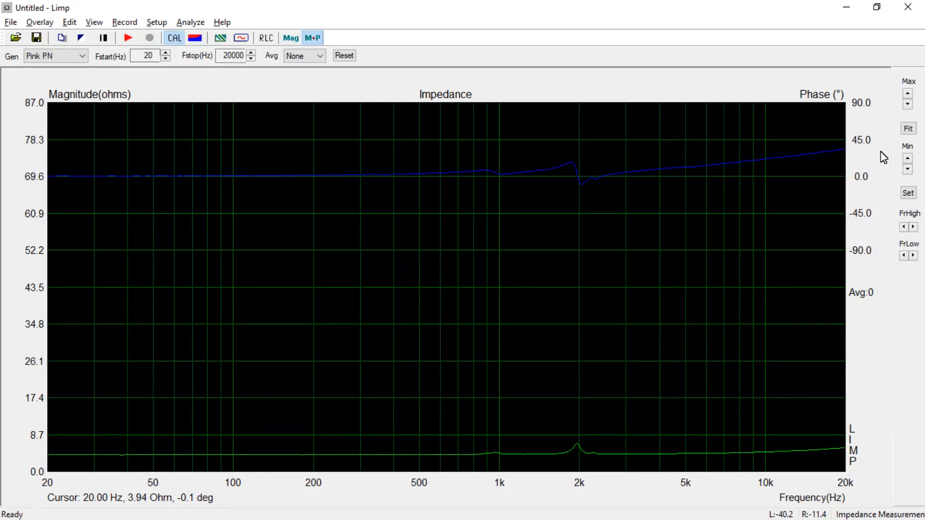
left_click(912, 129)
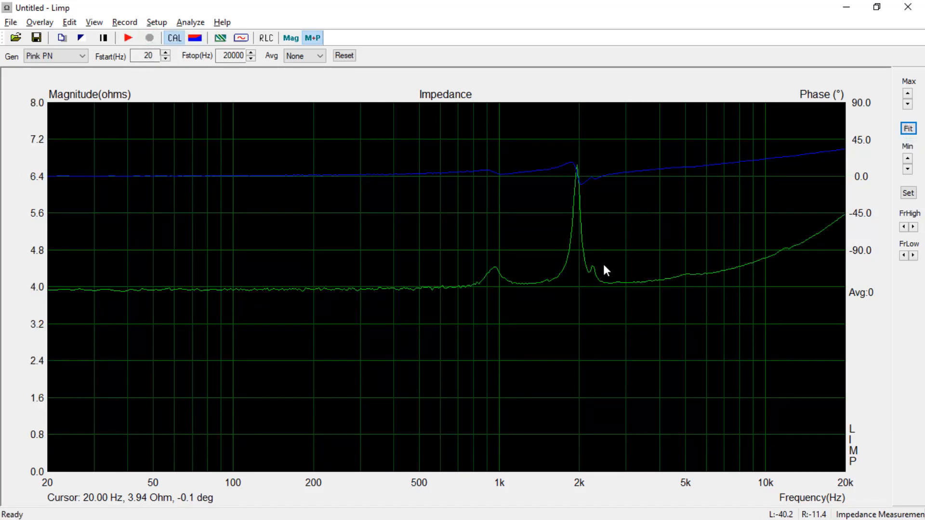
Read the impedance at the two main peaks, about 1.96 kHz and 968 Hz, and at about 3.1 kHz, 1.33 kHz and 5.87 kHz
left_click_drag(580, 288, 577, 291)
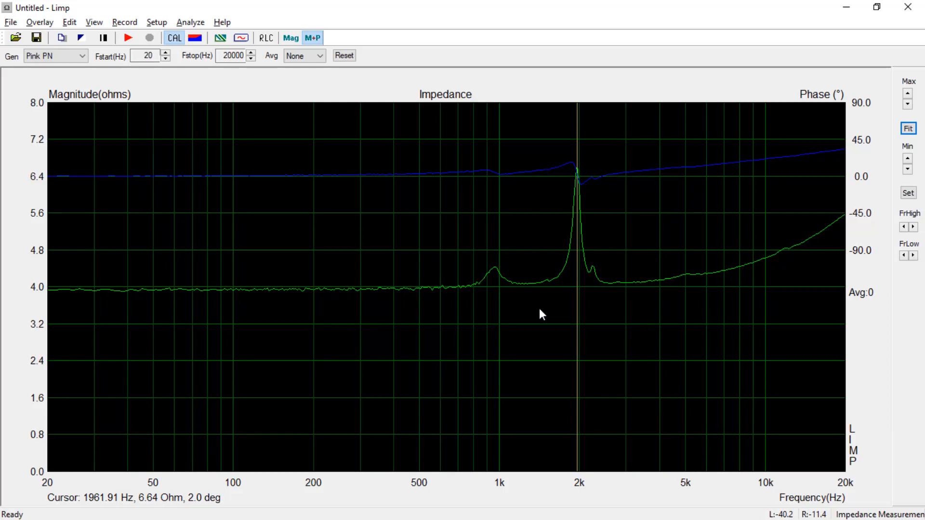
left_click_drag(489, 313, 496, 312)
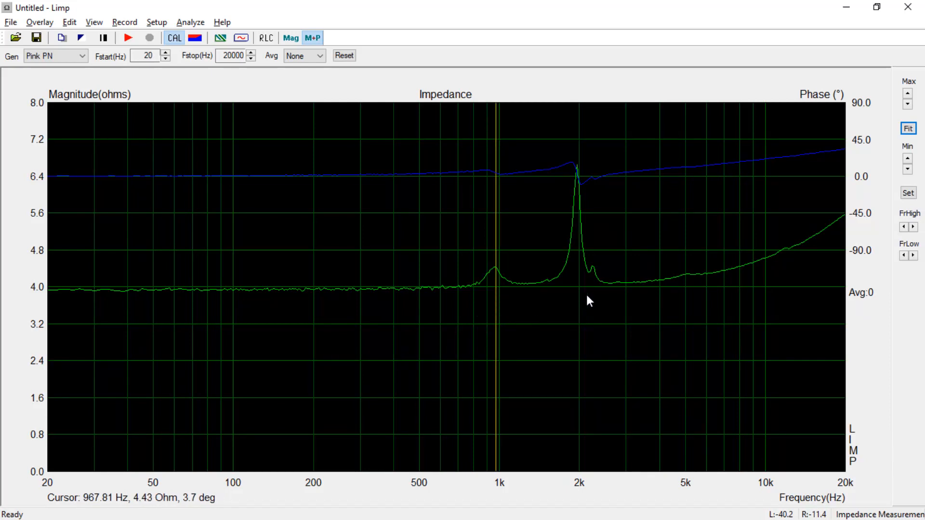
left_click_drag(523, 312, 630, 329)
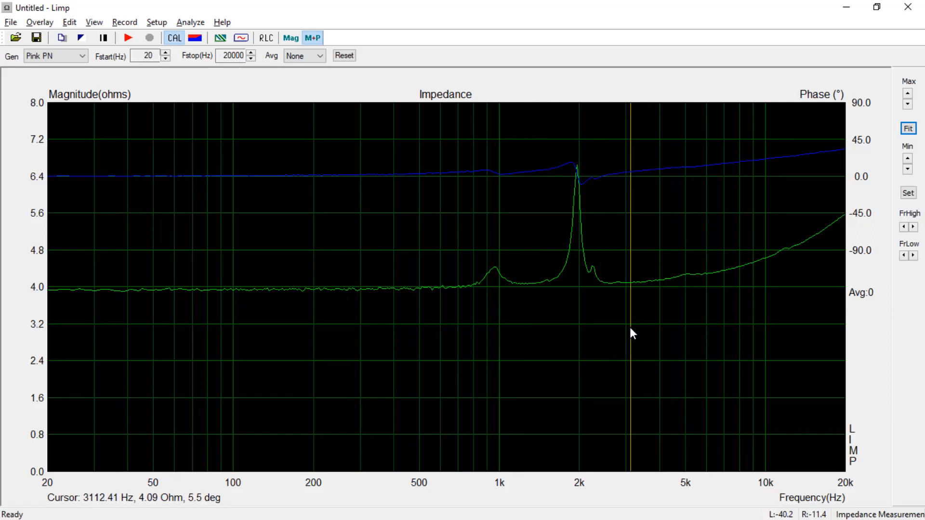
left_click(532, 313)
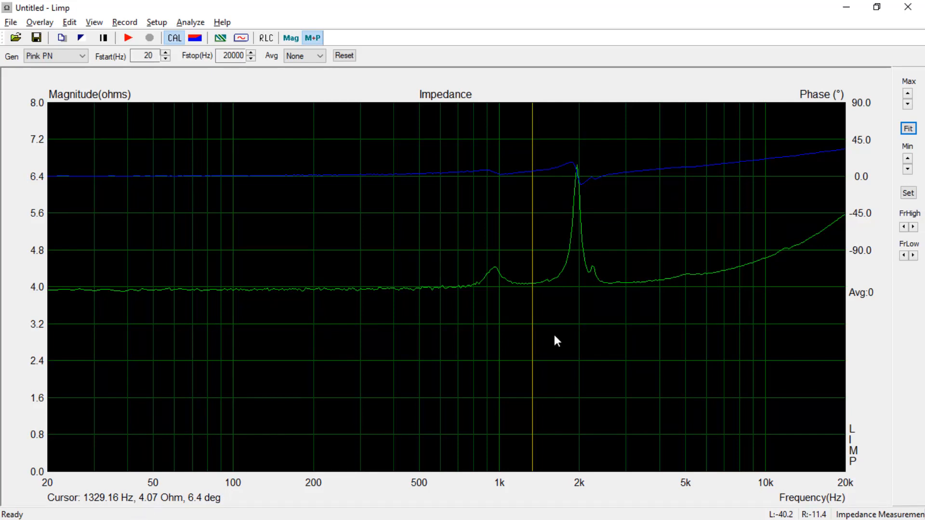
left_click(703, 272)
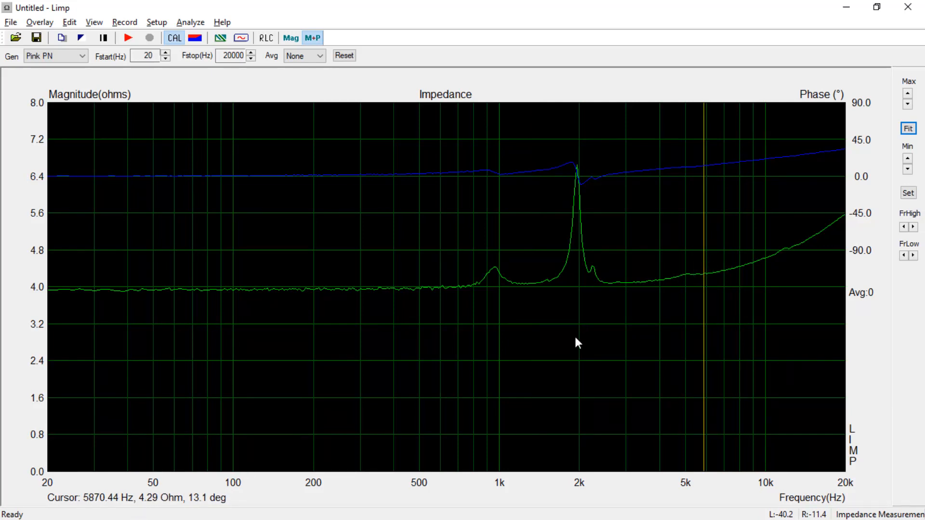
Compare the impedance in the flat regions at about 1.3 kHz, 74 Hz and 3.07 kHz with the cursor
left_click_drag(663, 305, 529, 322)
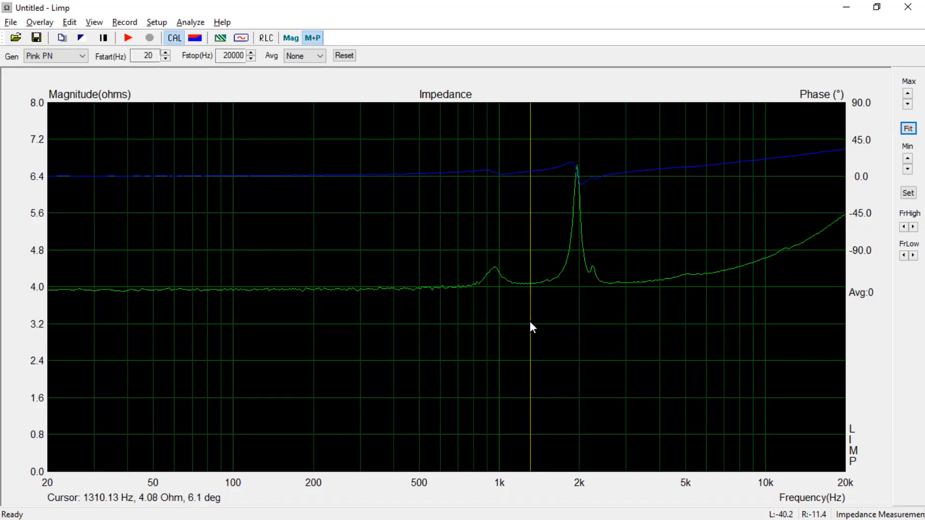
left_click_drag(530, 342, 525, 345)
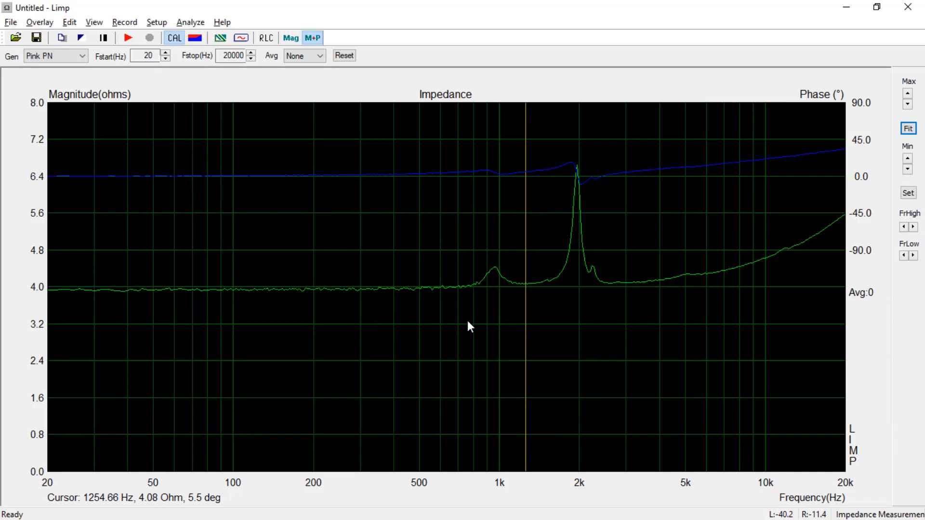
left_click_drag(331, 337, 199, 371)
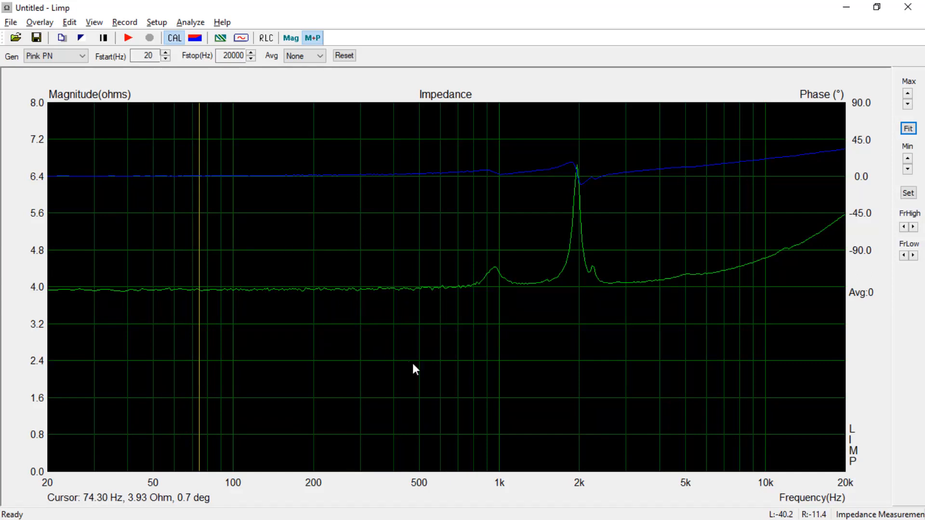
left_click_drag(530, 305, 536, 326)
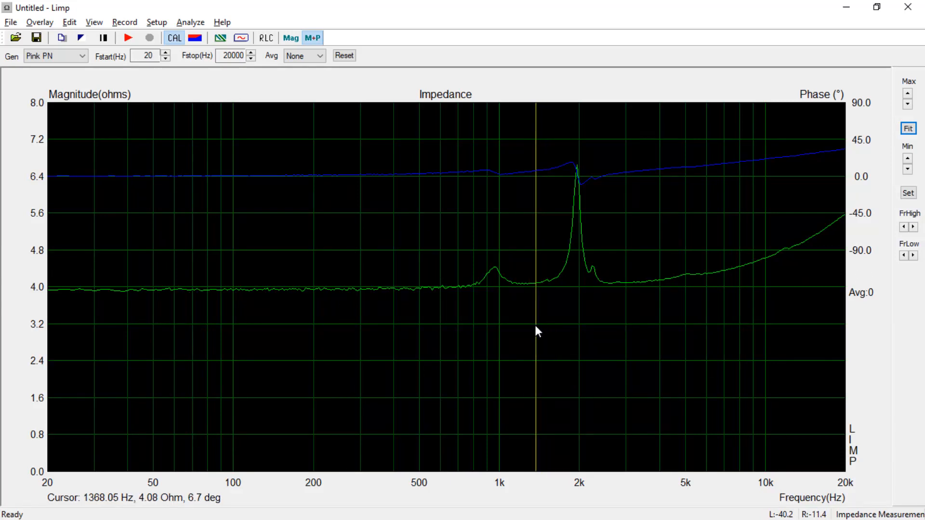
left_click_drag(632, 324, 624, 326)
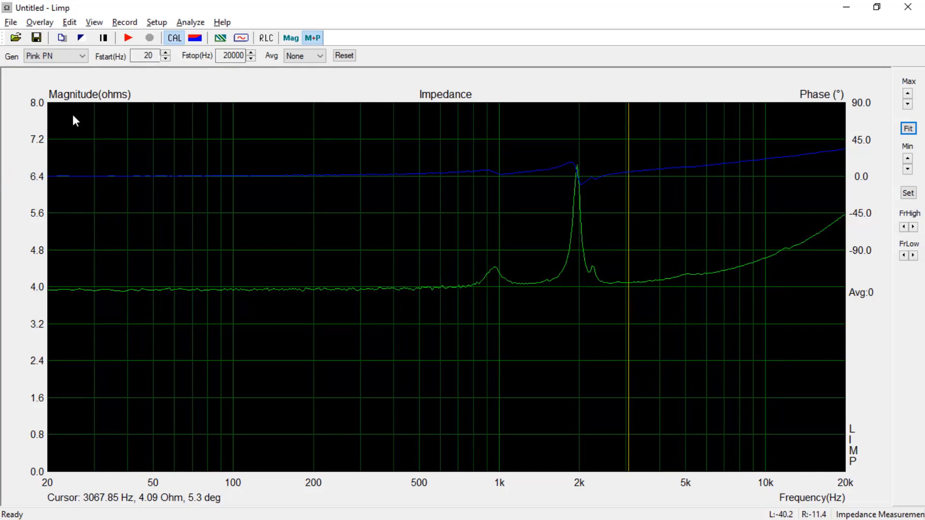
Measure the impedance of another connected device, end the recording and rescale the magnitude axis to fit
left_click(128, 39)
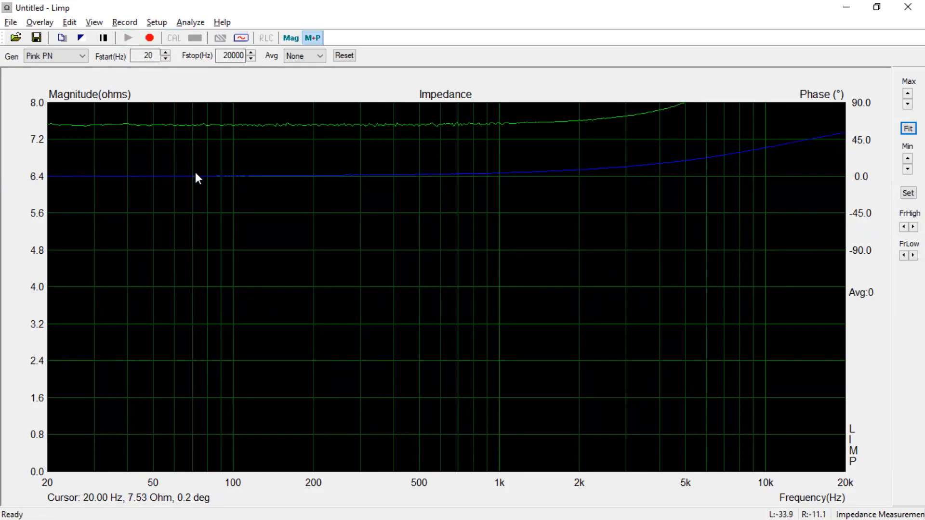
left_click(149, 37)
left_click(908, 128)
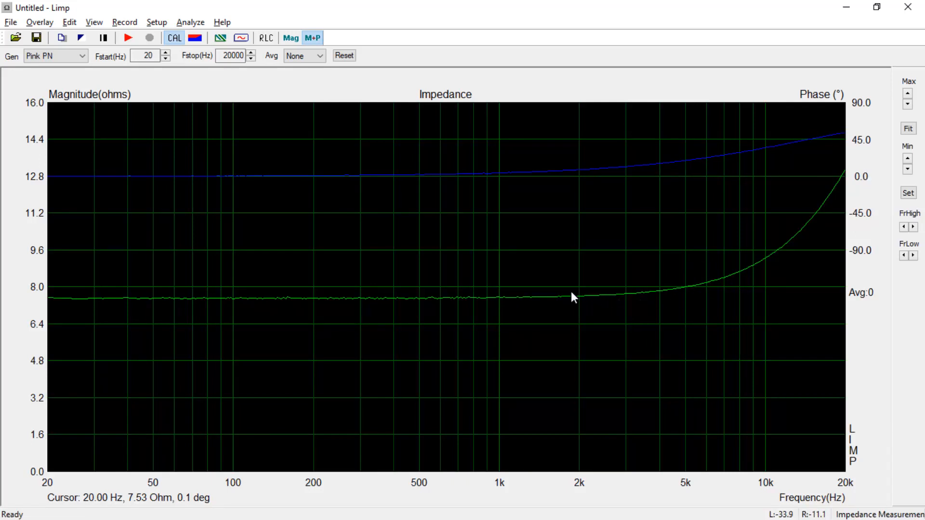
Read the new curve's impedance and phase with the cursor at about 1.31, 2.23, 3.81, 2.58 and 1.13 kHz
left_click_drag(566, 313, 531, 318)
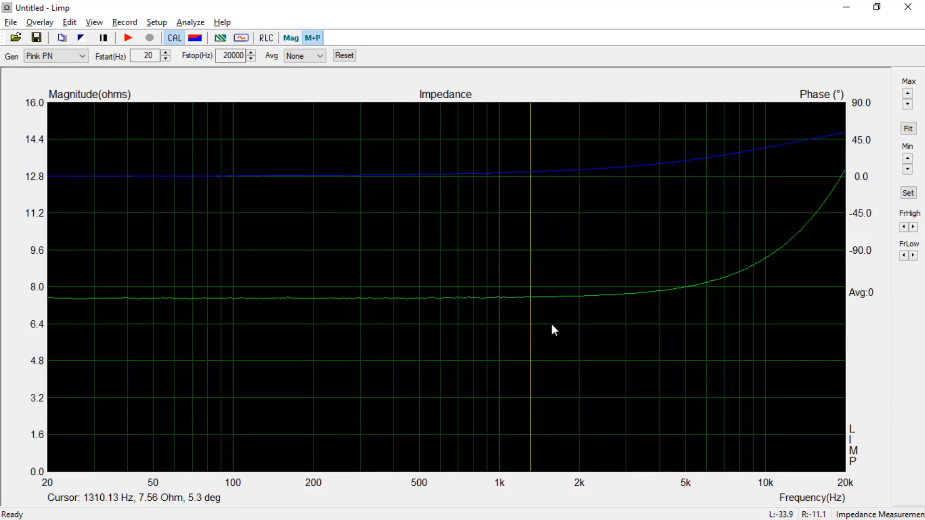
left_click(592, 360)
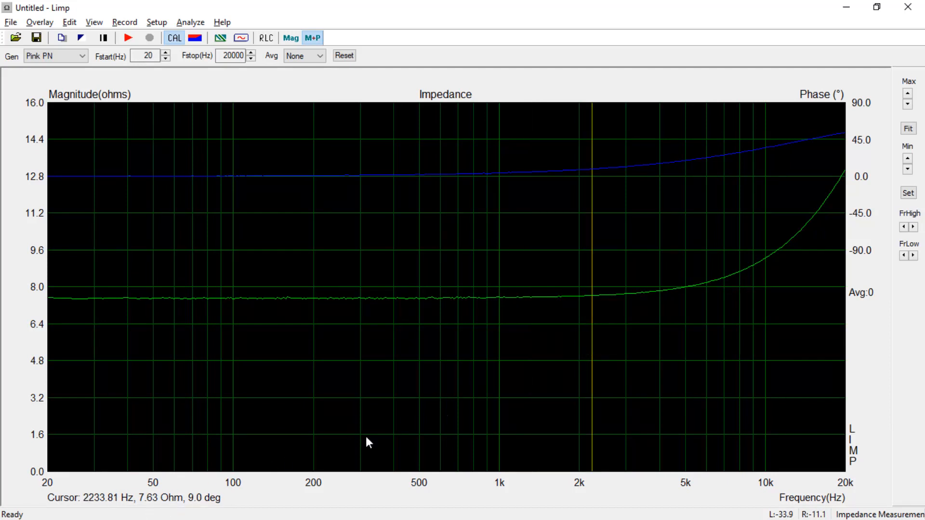
left_click(654, 329)
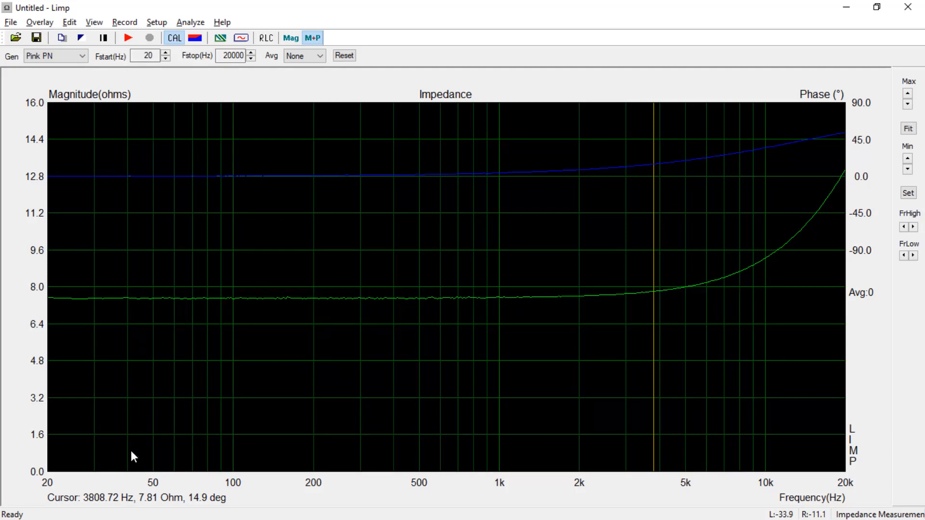
left_click(609, 321)
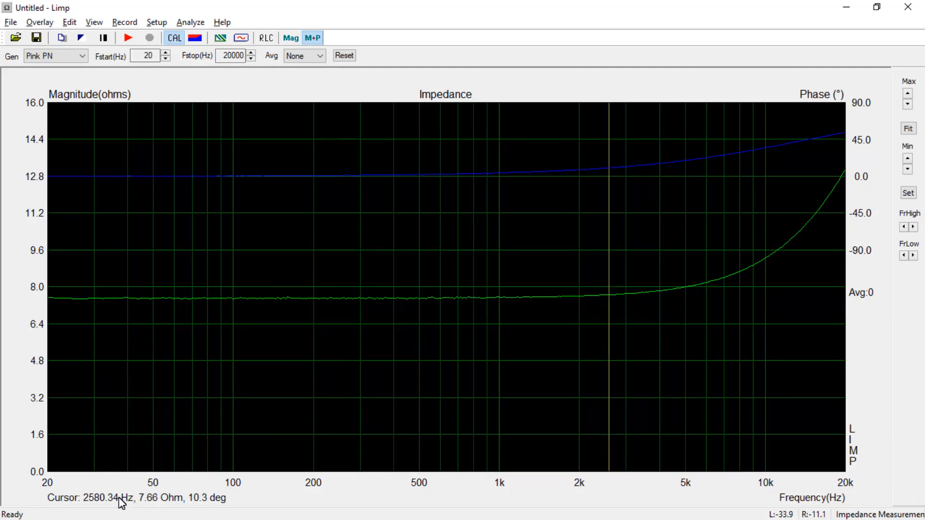
left_click(513, 319)
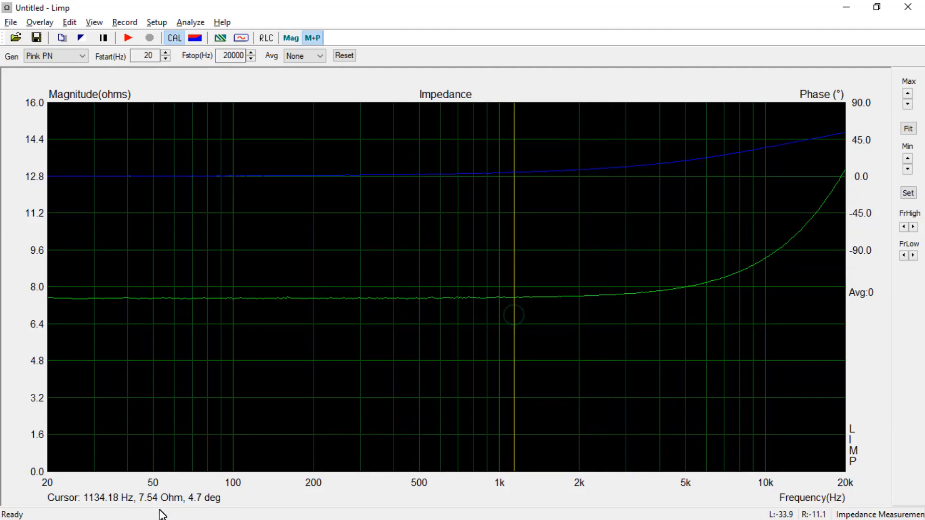